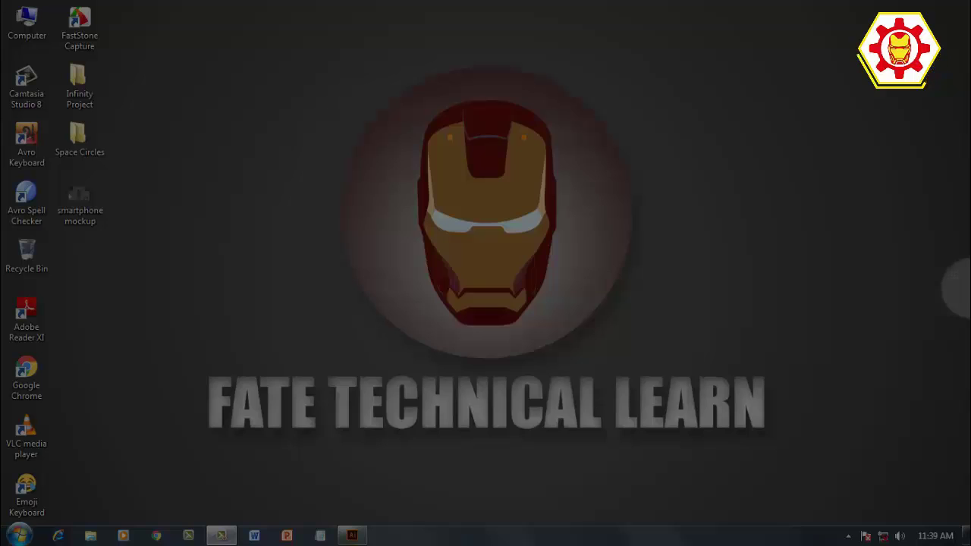
Refresh the Windows desktop and restore the Illustrator document with the red mask shapes.
left_click_drag(234, 33, 687, 369)
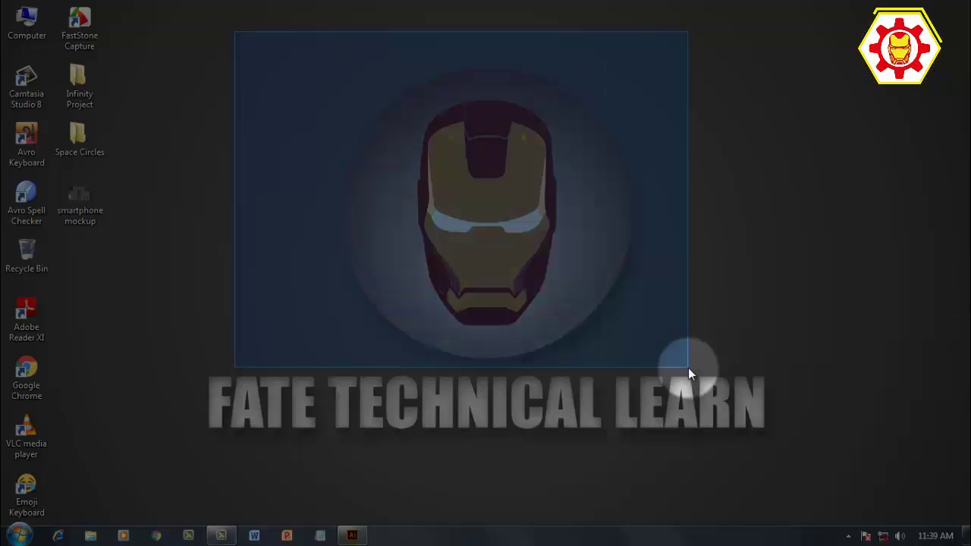
right_click(515, 241)
left_click(543, 280)
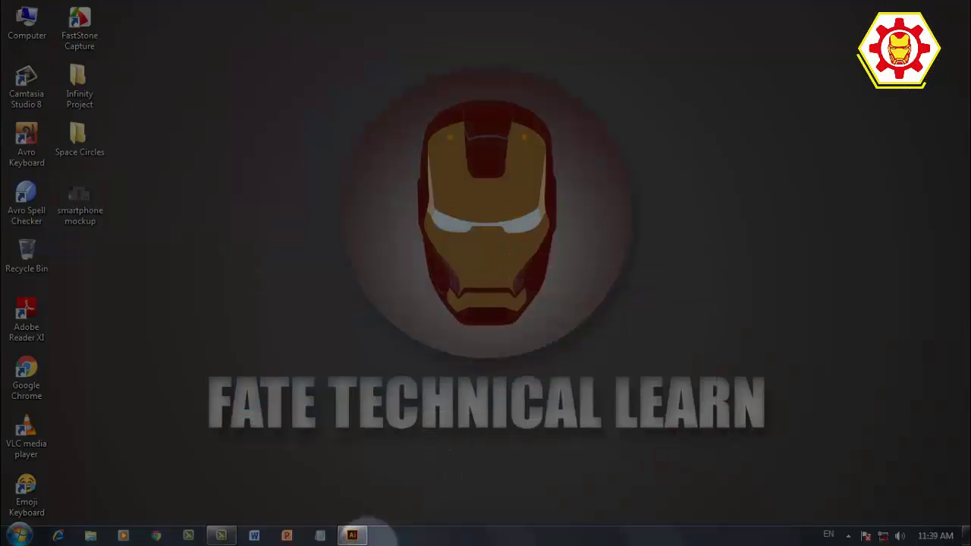
left_click(353, 536)
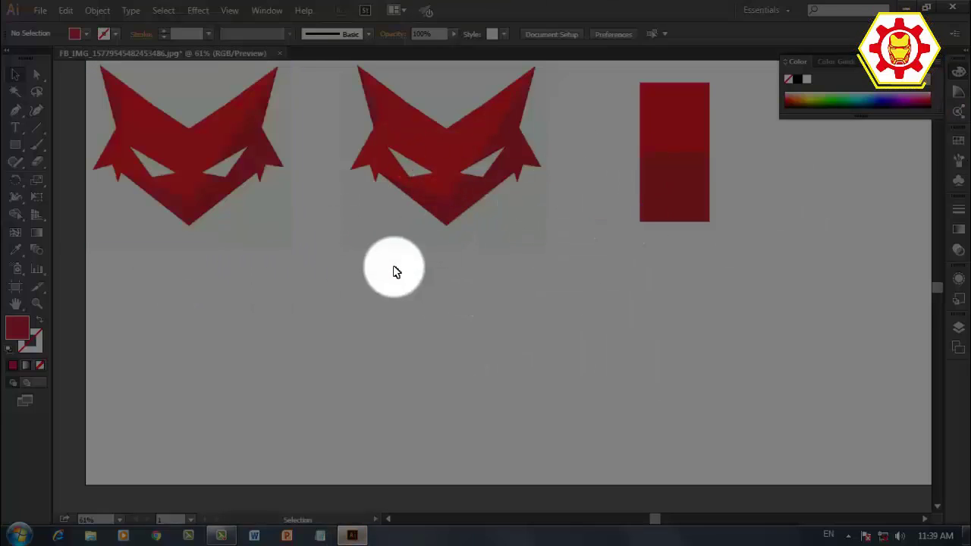
Pen-trace the second fox mask's left side, from the left ear tip to the bottom tip.
left_click(15, 112)
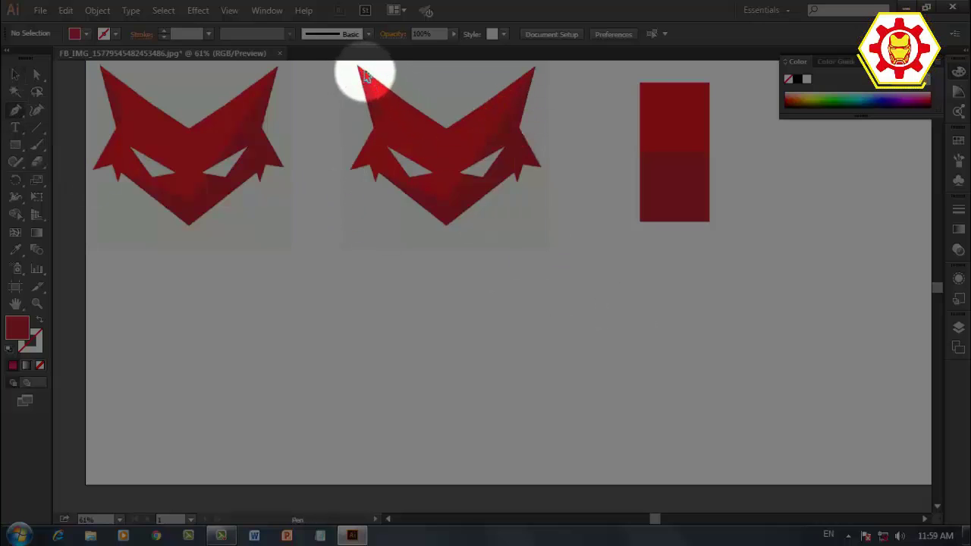
scroll(384, 72, "up", 4)
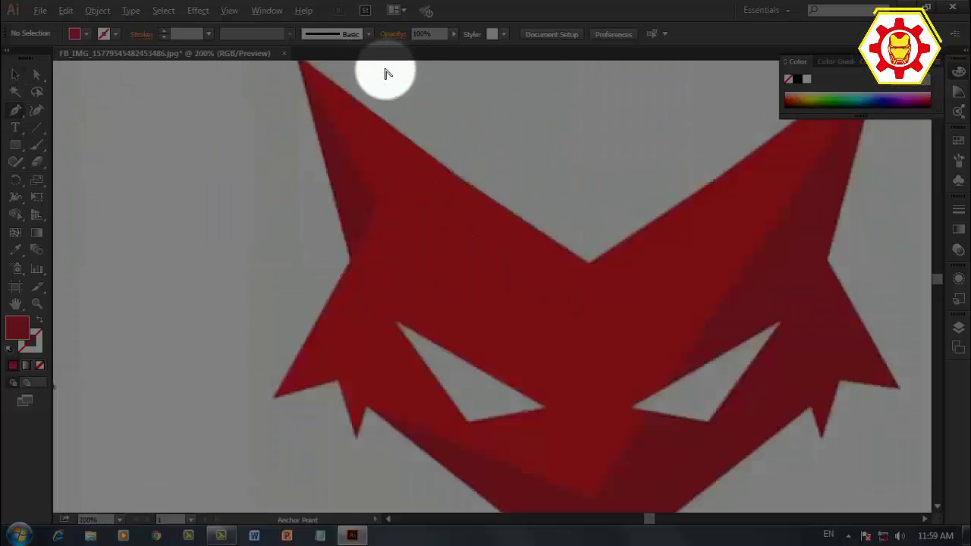
scroll(377, 126, "up", 3)
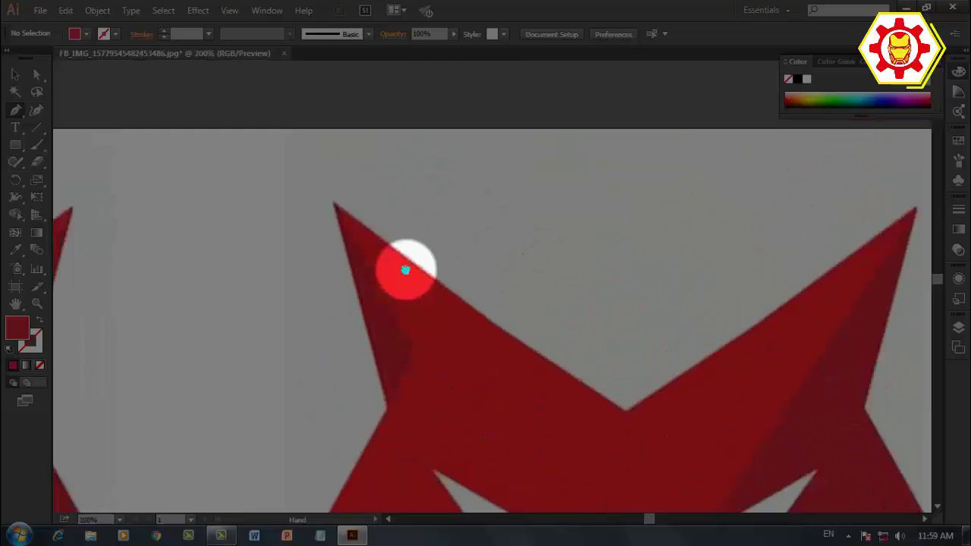
left_click(332, 201)
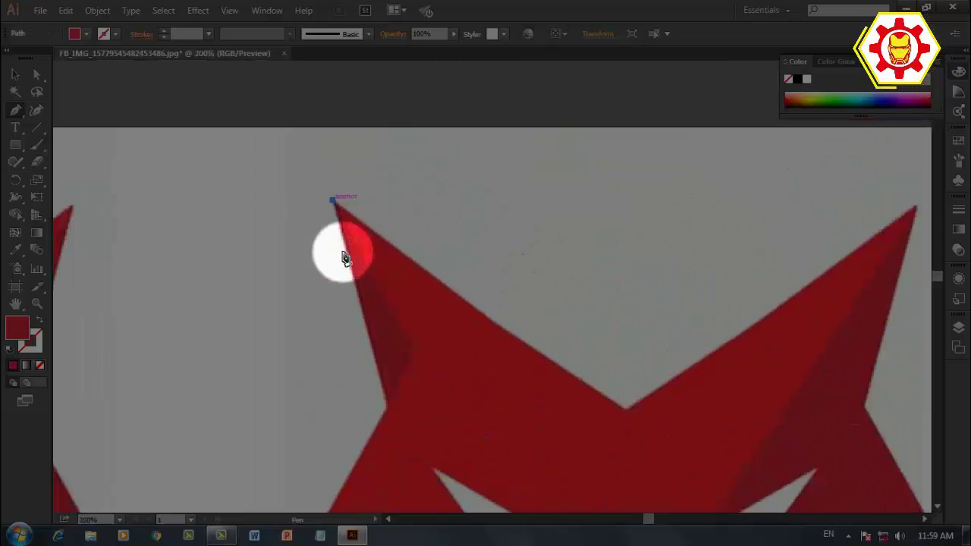
left_click(389, 412)
left_click(38, 320)
scroll(405, 444, "down", 5)
left_click(415, 268)
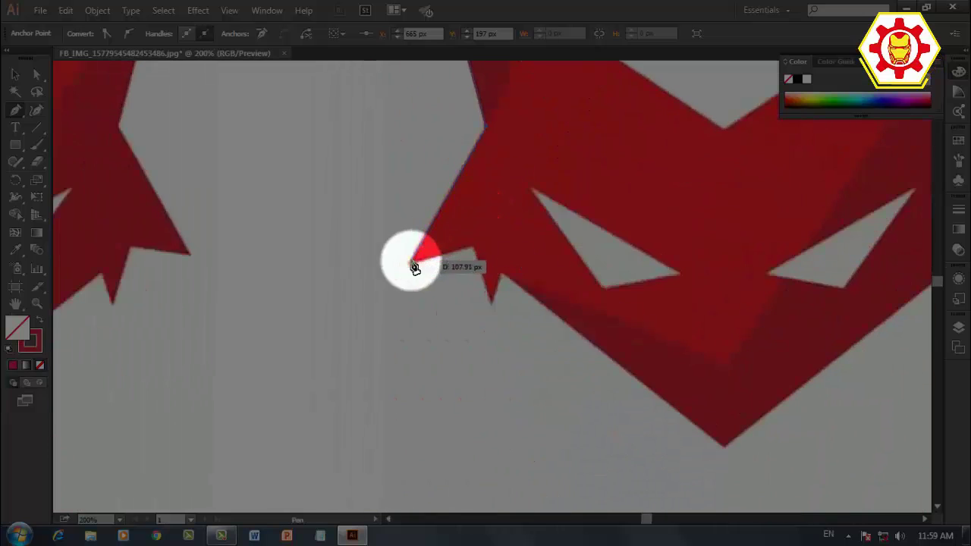
left_click(472, 253)
left_click(492, 305)
left_click(500, 273)
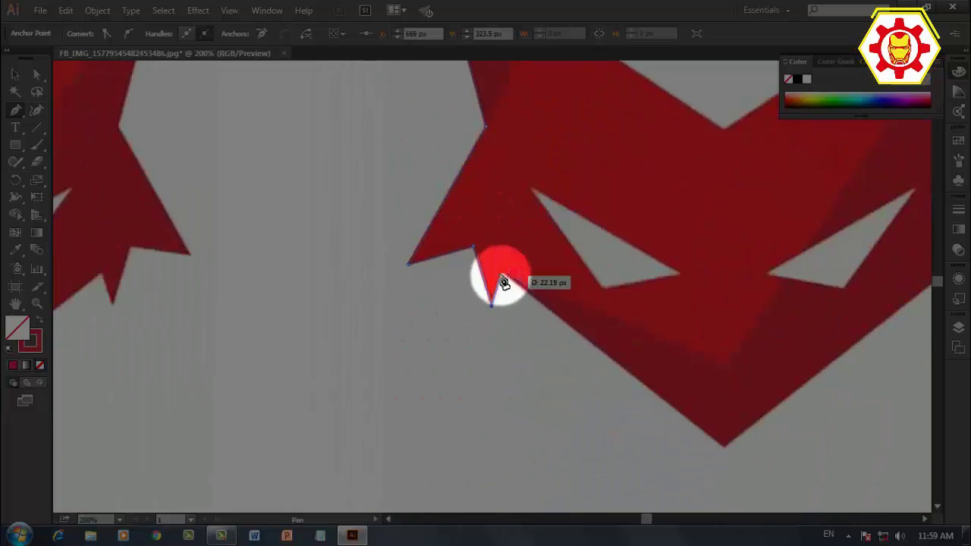
left_click(724, 449)
Continue the outline up the right-side spikes to the right ear tip, closing it at the left ear.
scroll(812, 385, "right", 5)
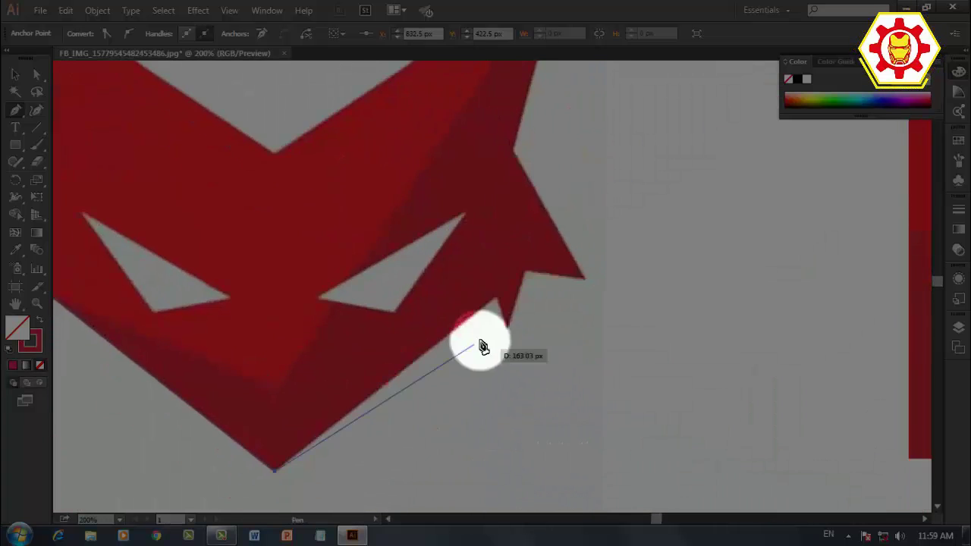
left_click(495, 299)
left_click(506, 328)
left_click(523, 270)
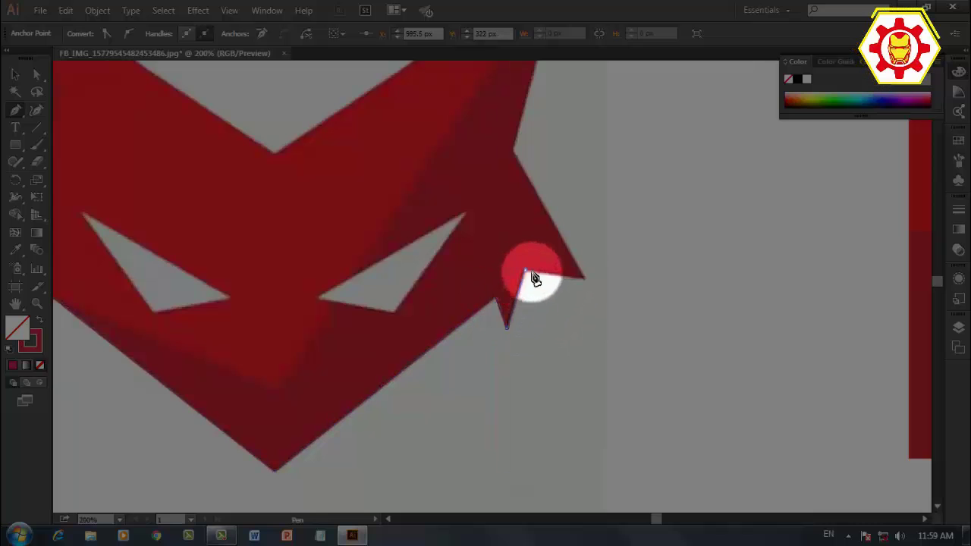
left_click(585, 278)
left_click(514, 157)
scroll(590, 351, "up", 5)
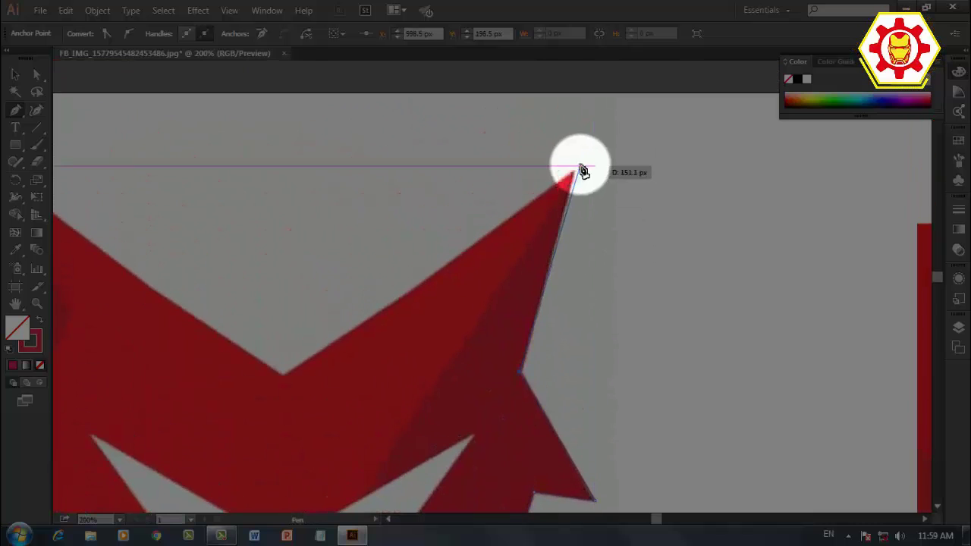
left_click(577, 176)
scroll(578, 295, "left", 4)
scroll(578, 296, "down", 2)
left_click(278, 86)
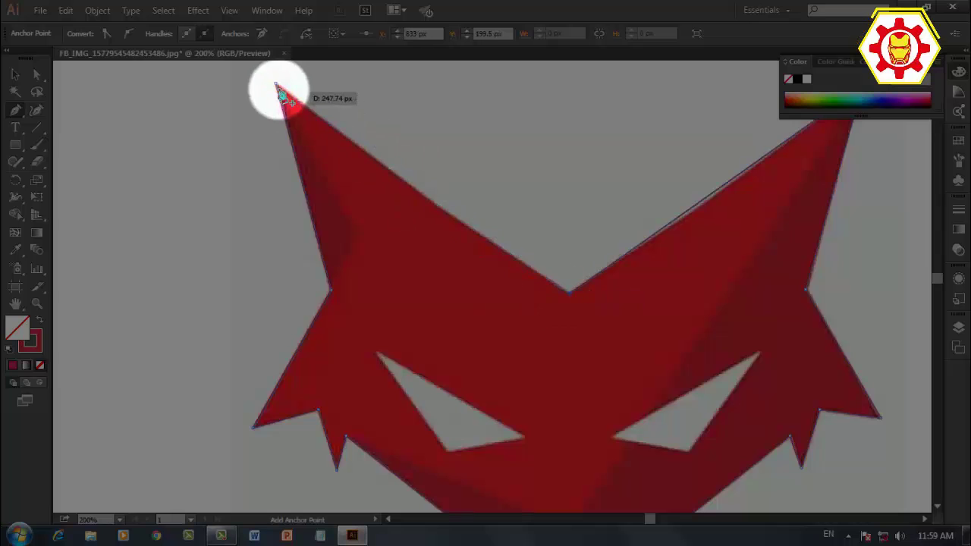
scroll(531, 289, "right", 4)
scroll(531, 288, "up", 1)
left_click(23, 74)
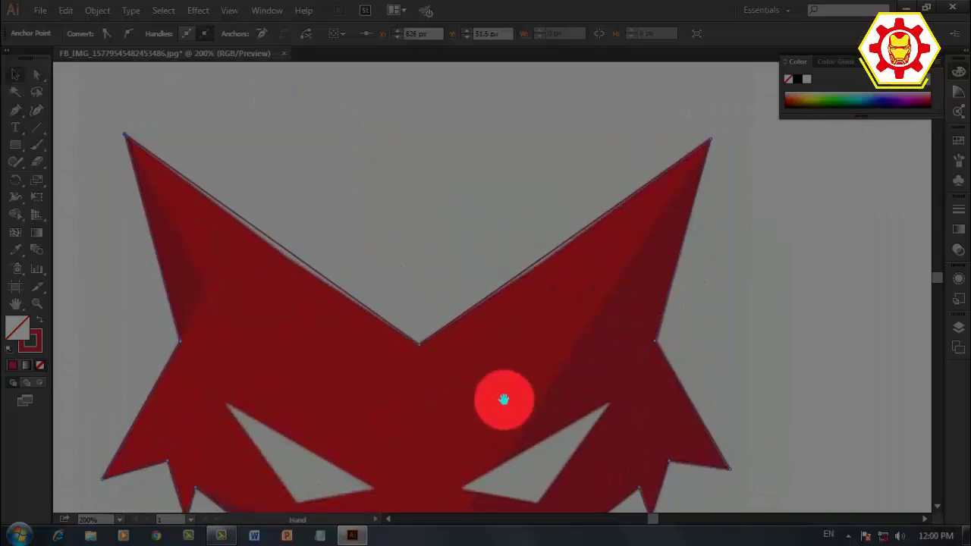
scroll(531, 341, "down", 2)
scroll(568, 288, "down", 3)
Copy the traced outline below the mask and fill it with the mask's sampled red.
left_click_drag(425, 286, 402, 474)
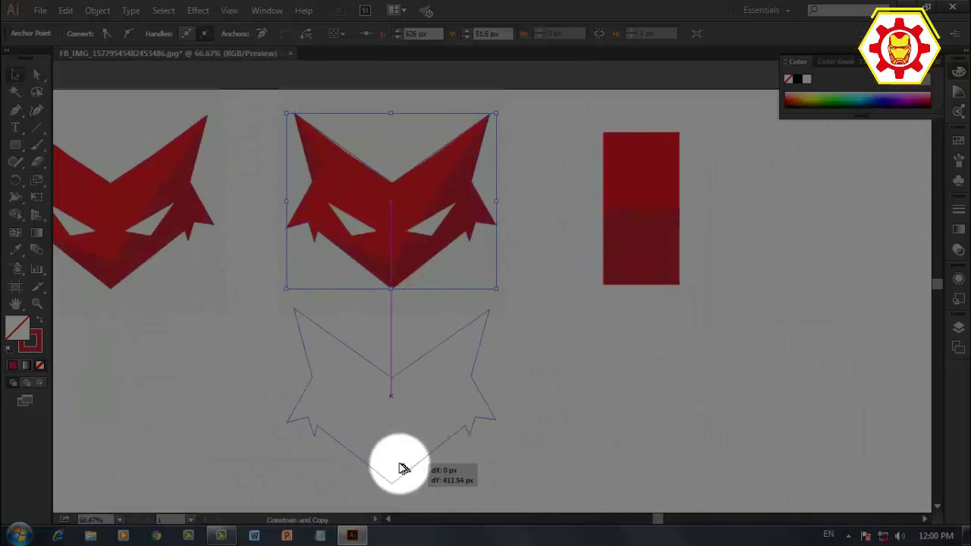
scroll(583, 356, "down", 2)
scroll(582, 357, "left", 2)
key("i")
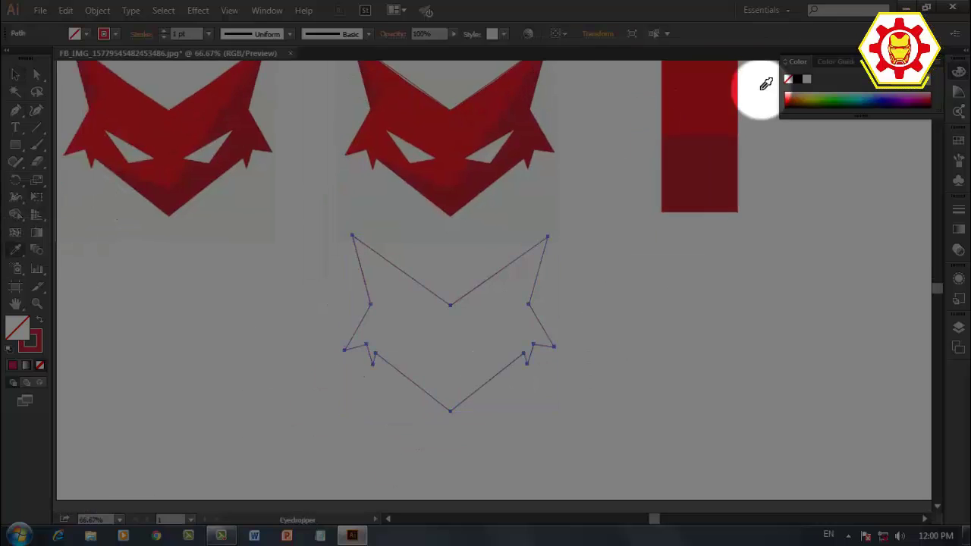
left_click(470, 121)
left_click(15, 73)
left_click(604, 381)
Select objects around the new red silhouette and upper mask to check the result.
scroll(637, 386, "up", 2)
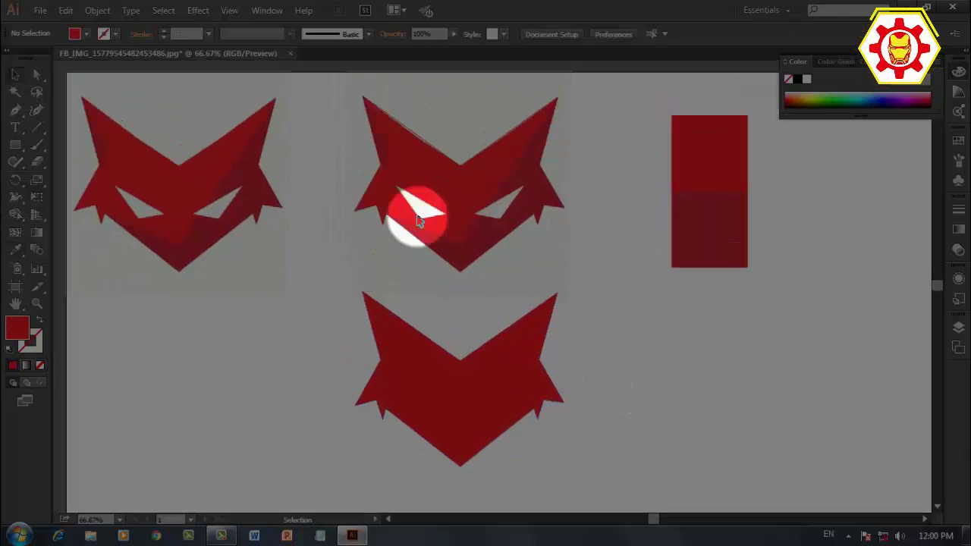
left_click(509, 189)
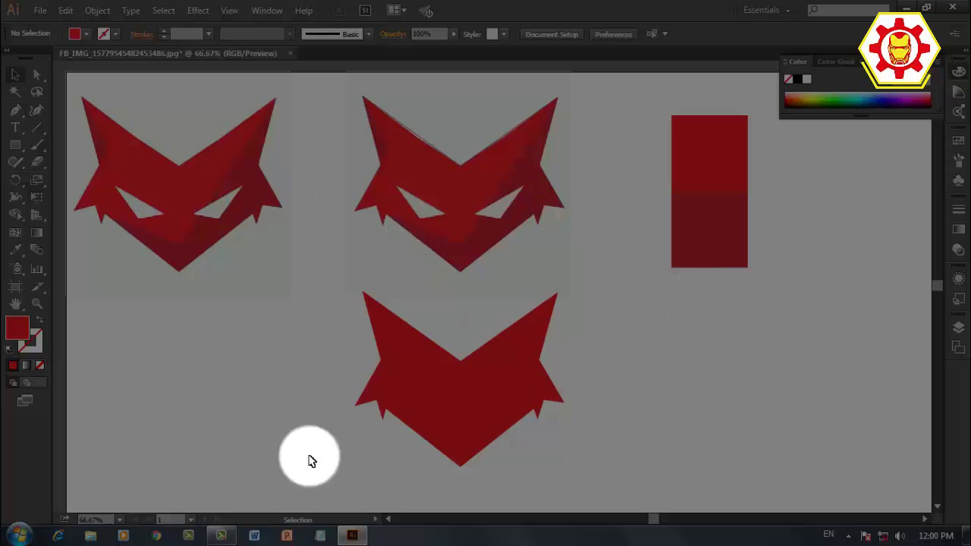
left_click(530, 372)
left_click(503, 191)
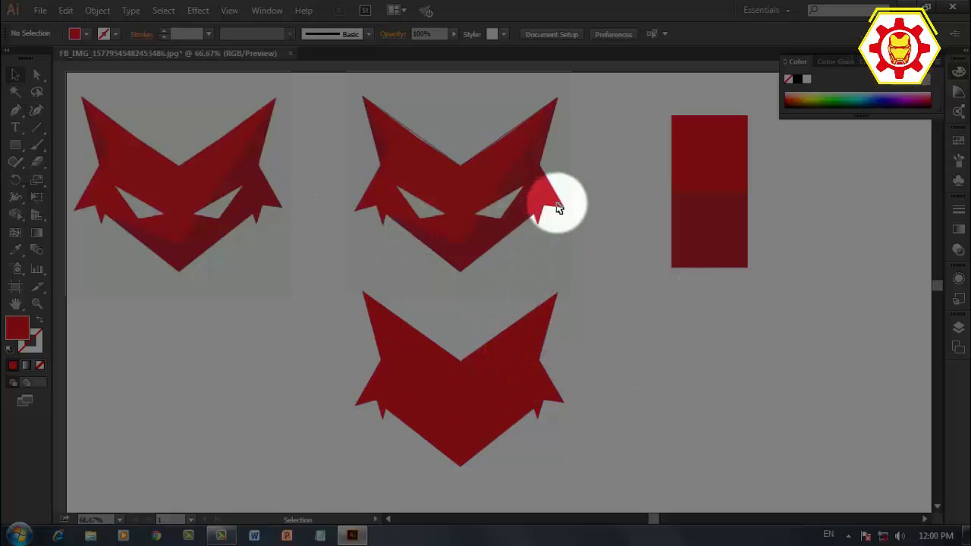
left_click(515, 184)
scroll(496, 188, "up", 2)
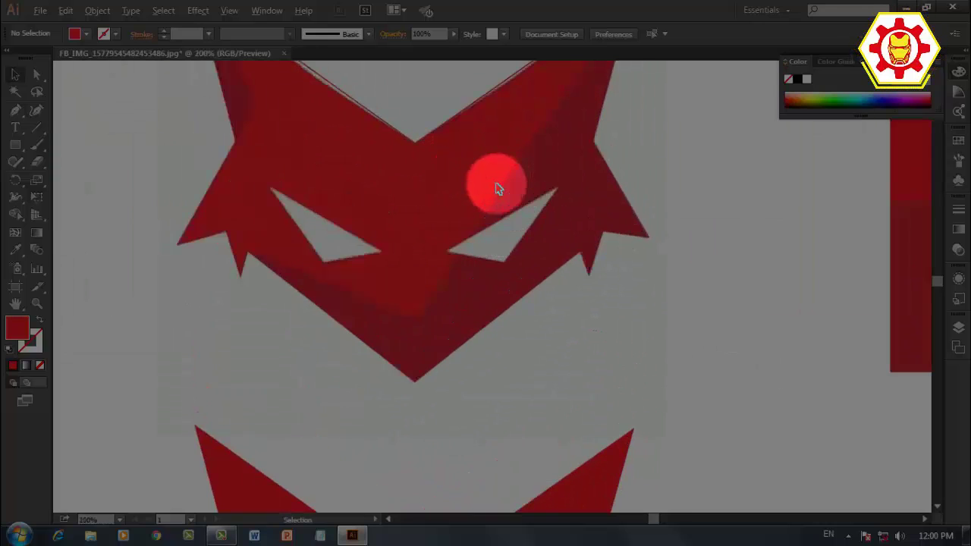
Start a no-fill, red-stroke shading path along the mask edge up to the right ear apex.
left_click(16, 110)
left_click(40, 321)
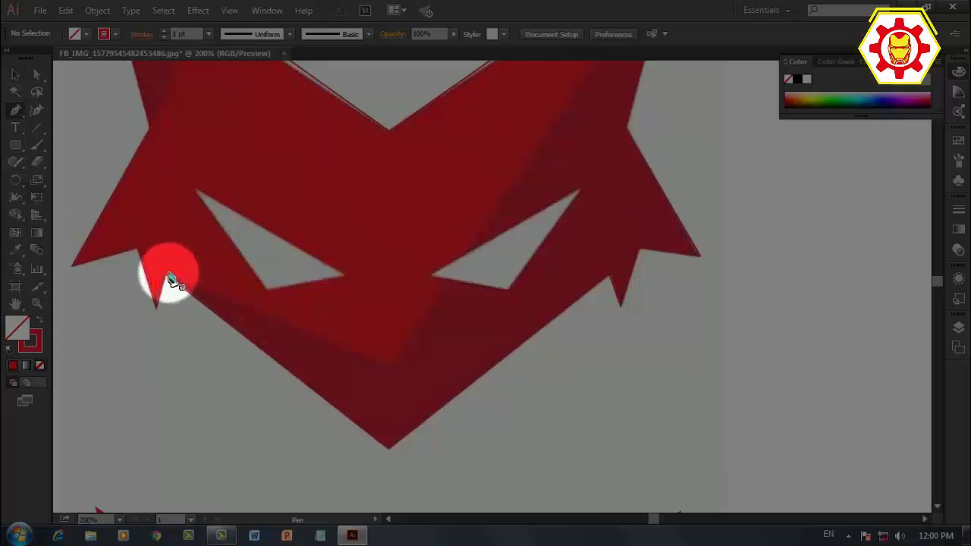
left_click(393, 372)
left_click(462, 275)
left_click(563, 119)
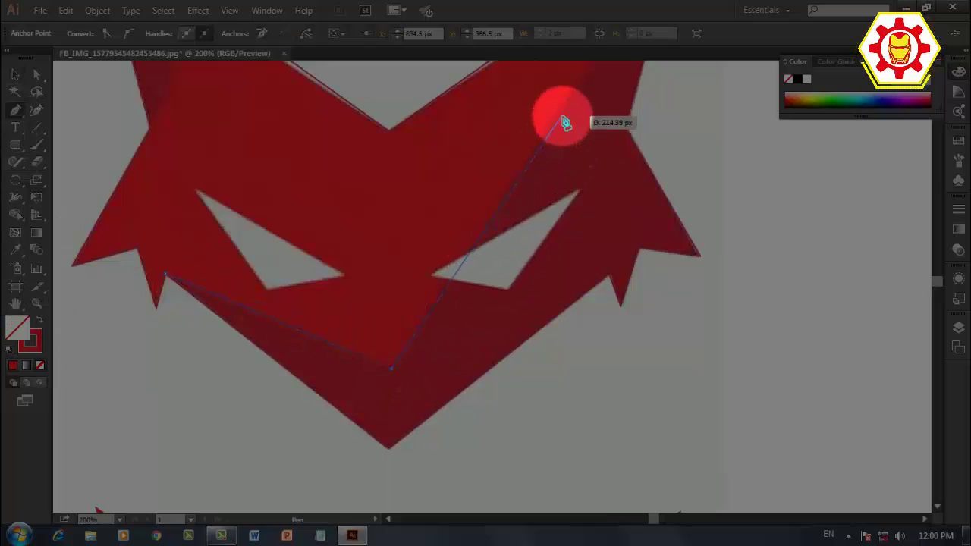
left_click_drag(564, 119, 454, 272)
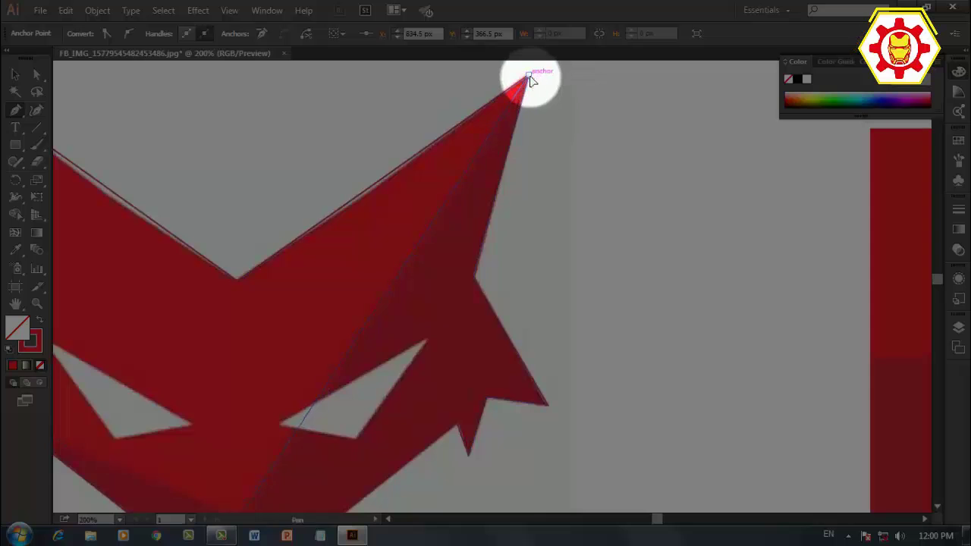
left_click(530, 80)
Finish the shading outline around the band below the mask and close it at its start.
scroll(557, 223, "down", 2)
scroll(780, 310, "down", 3)
scroll(780, 309, "left", 3)
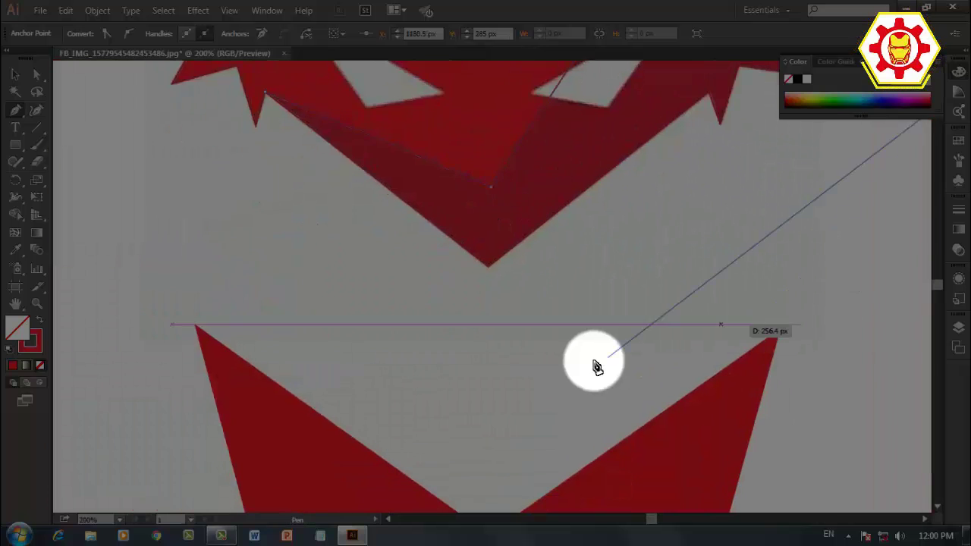
left_click(594, 362)
left_click(407, 383)
left_click(298, 270)
left_click(270, 188)
left_click(270, 97)
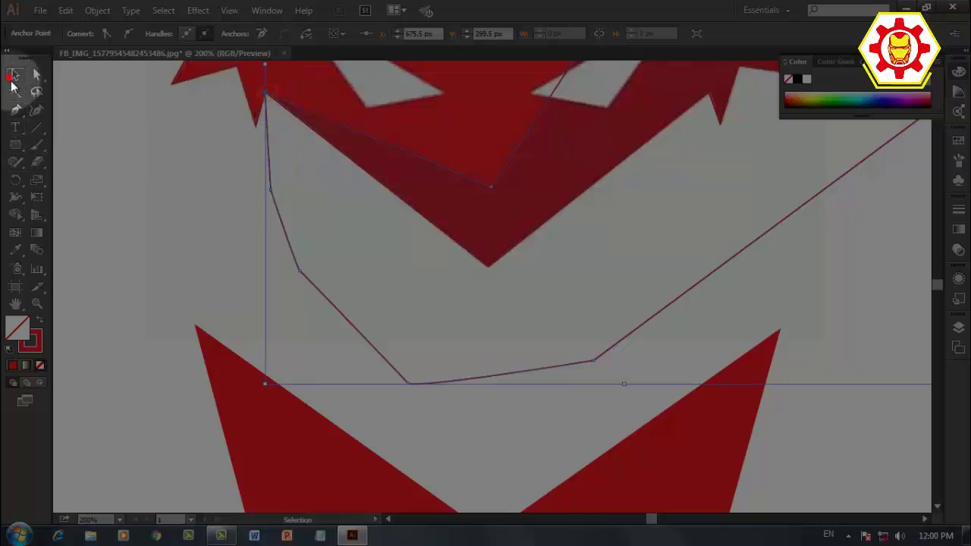
Select the shading path with the lower red shape and split their overlap using Shape Builder.
left_click(446, 231)
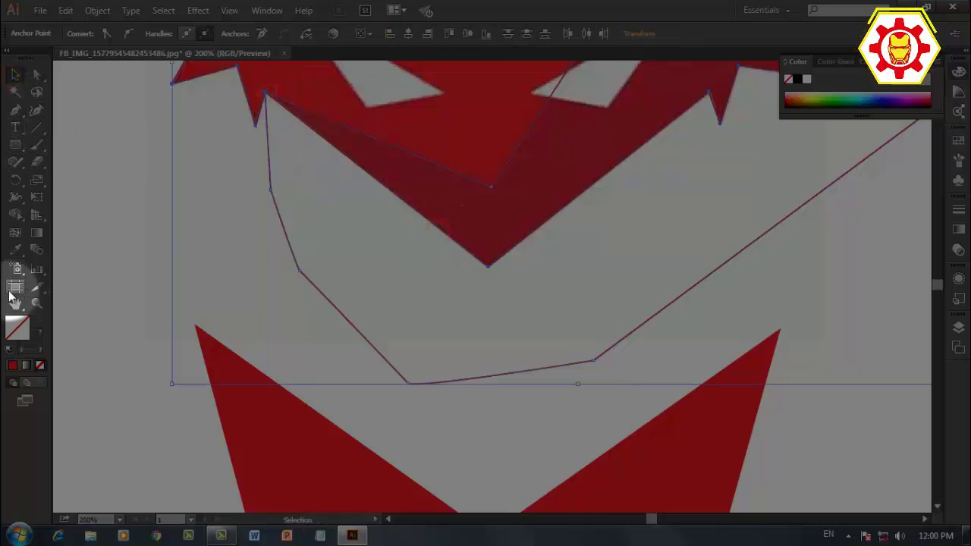
left_click(18, 216)
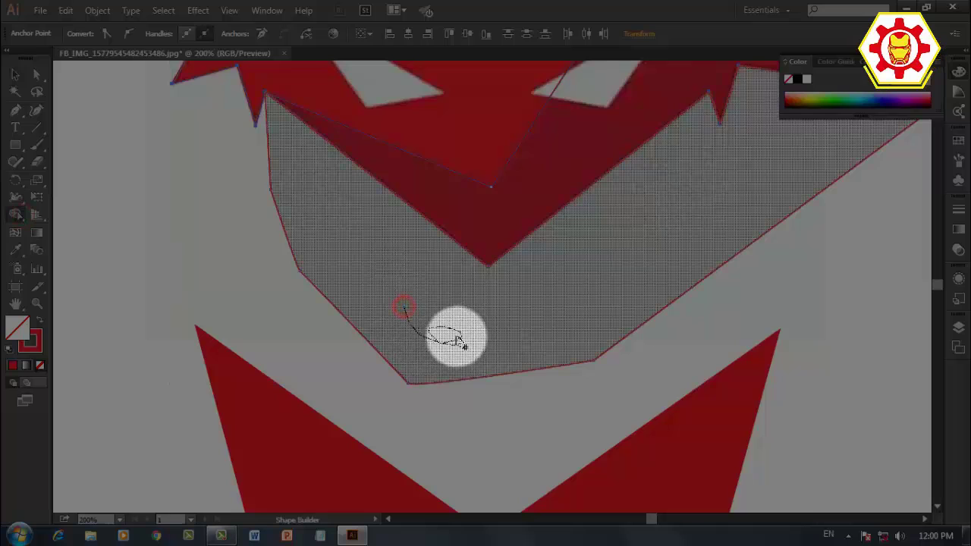
left_click(455, 338)
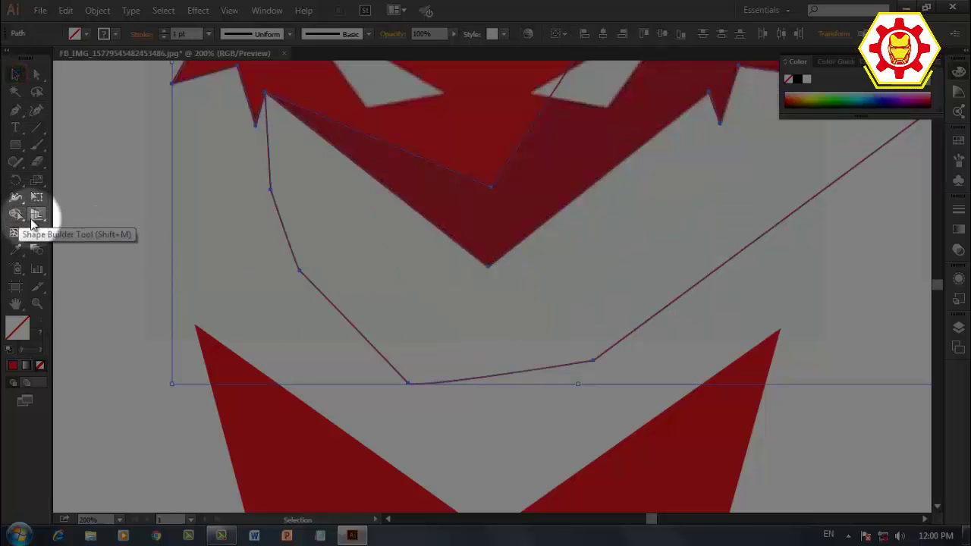
left_click(86, 210)
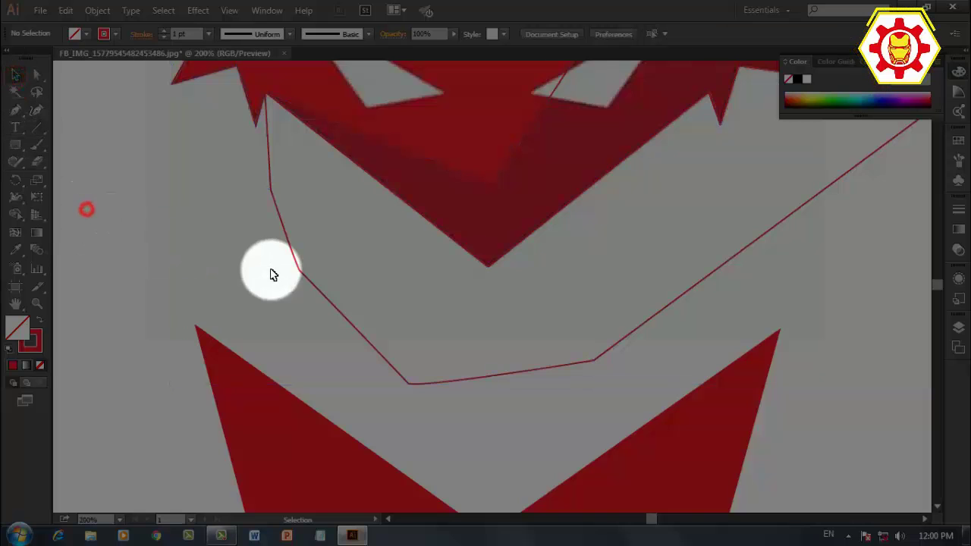
left_click(311, 282)
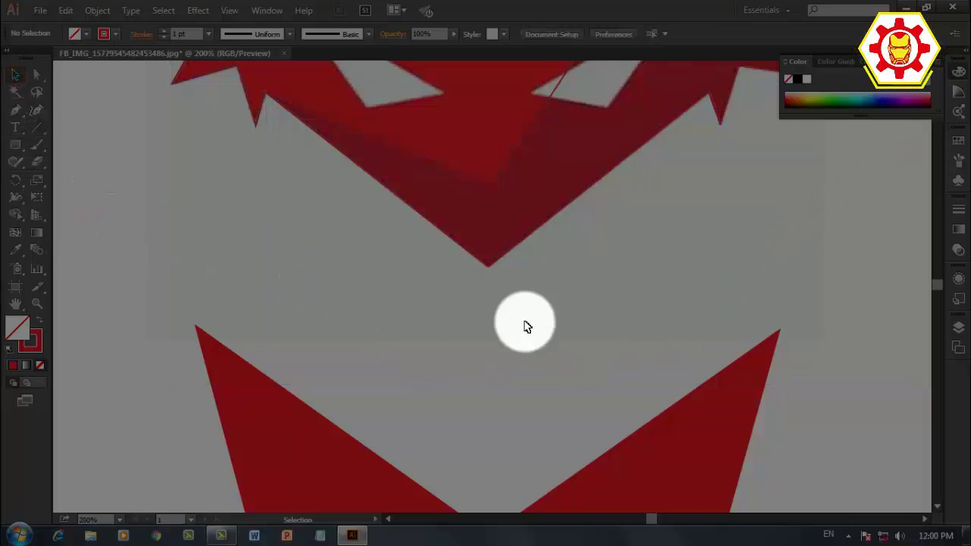
Duplicate the shading outline straight down onto the right side of the lower red silhouette.
left_click_drag(566, 309, 452, 438)
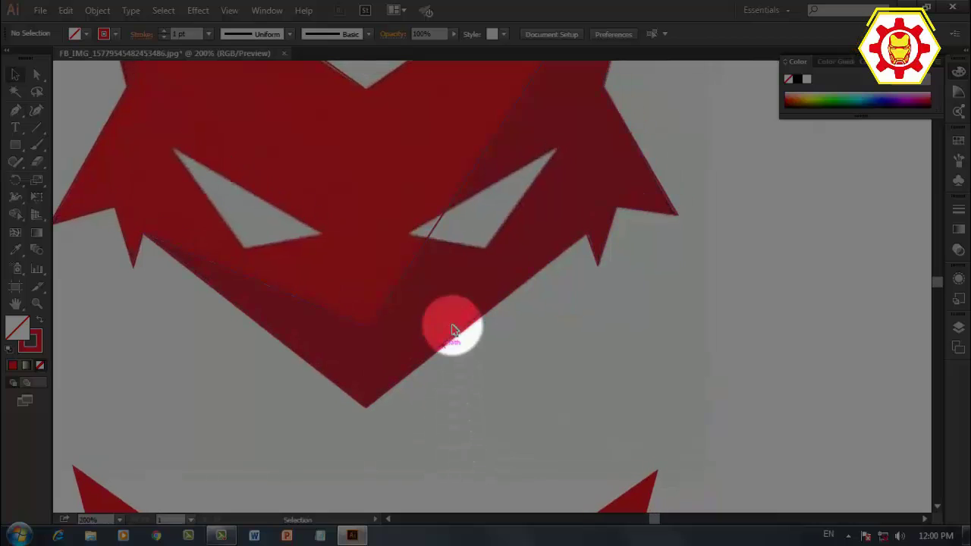
left_click_drag(484, 406, 478, 281)
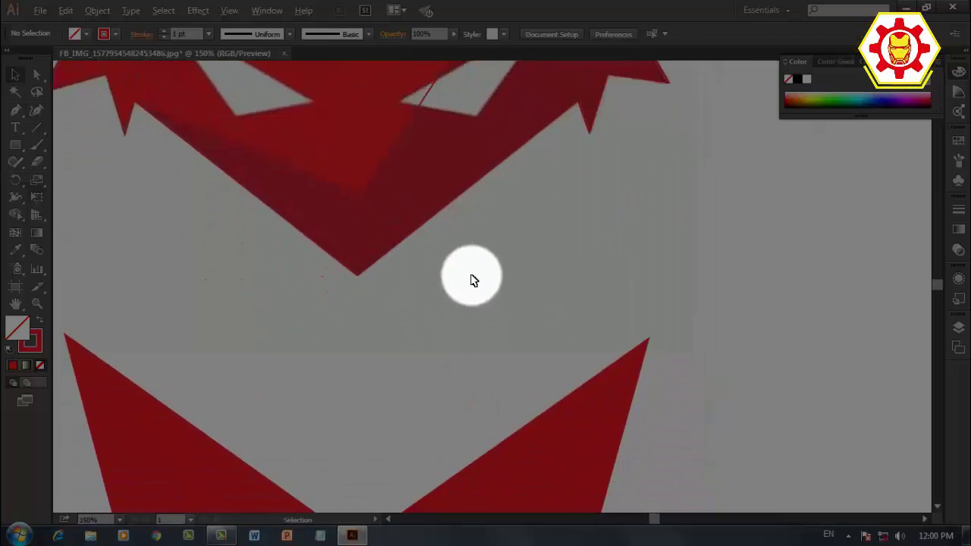
scroll(470, 280, "down", 1)
left_click_drag(408, 191, 392, 525)
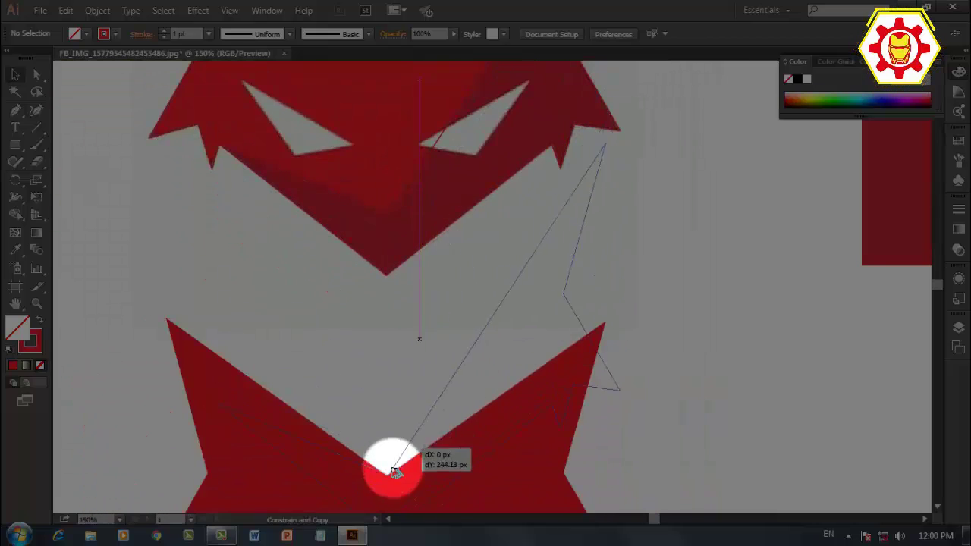
scroll(614, 207, "down", 3)
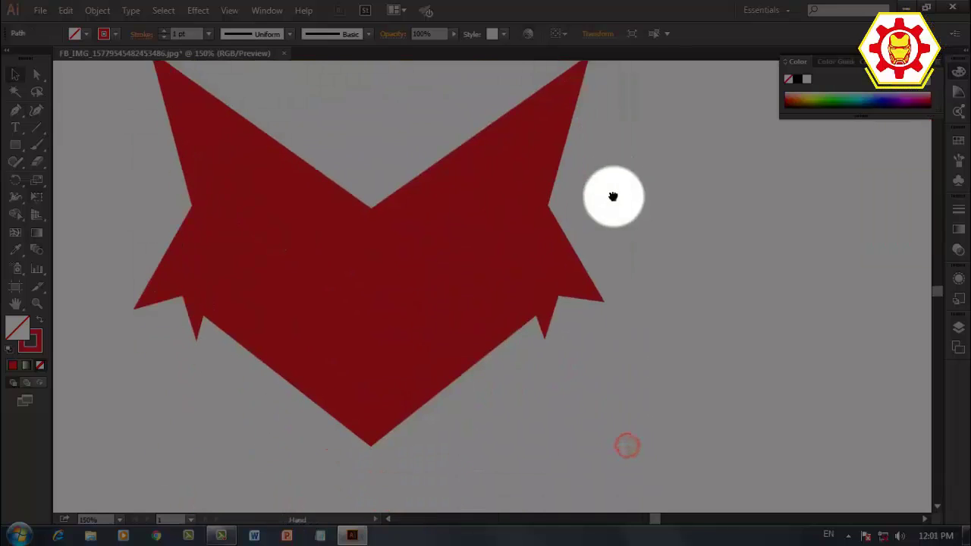
scroll(607, 258, "up", 2)
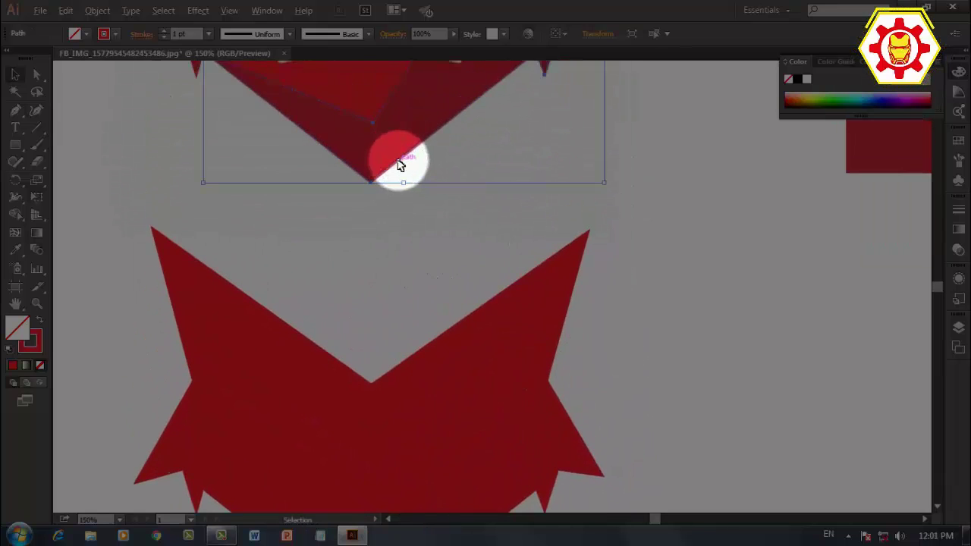
left_click_drag(401, 165, 421, 496)
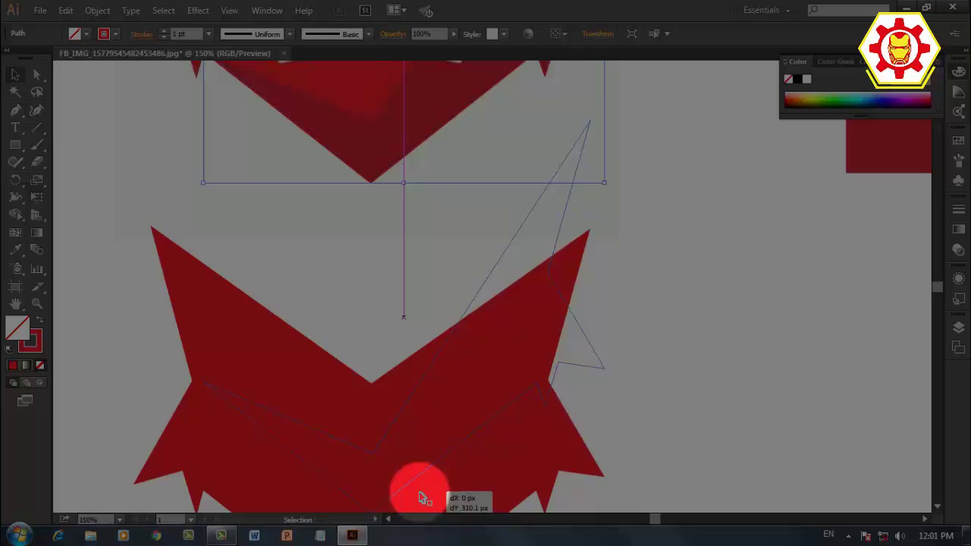
scroll(520, 281, "down", 3)
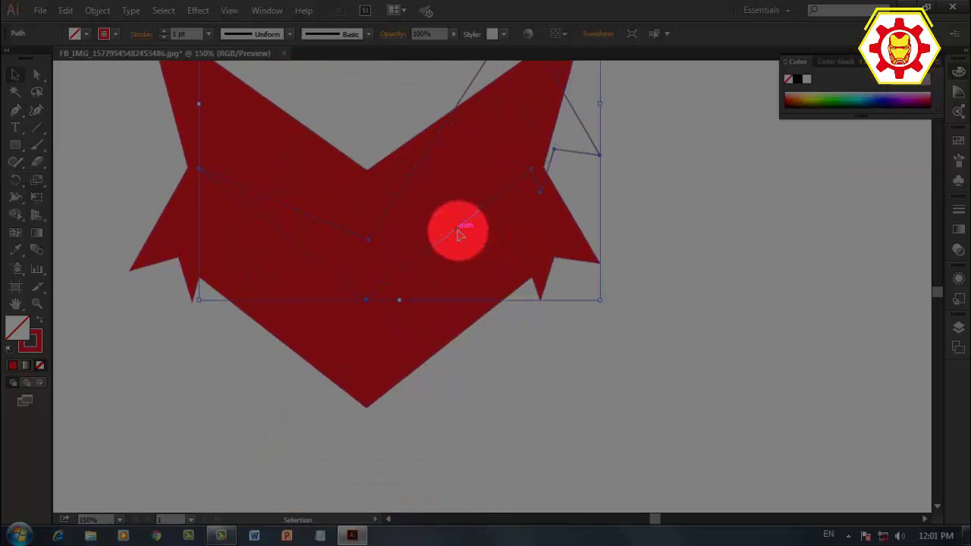
left_click_drag(458, 234, 450, 336)
Fill the copied outline with the darker red sampled from the swatch rectangle.
scroll(531, 356, "up", 2)
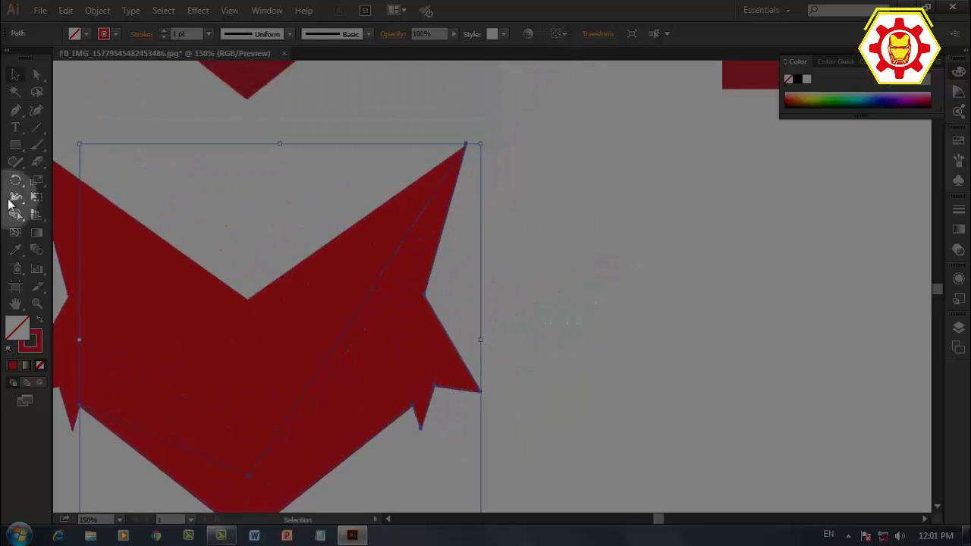
left_click(16, 250)
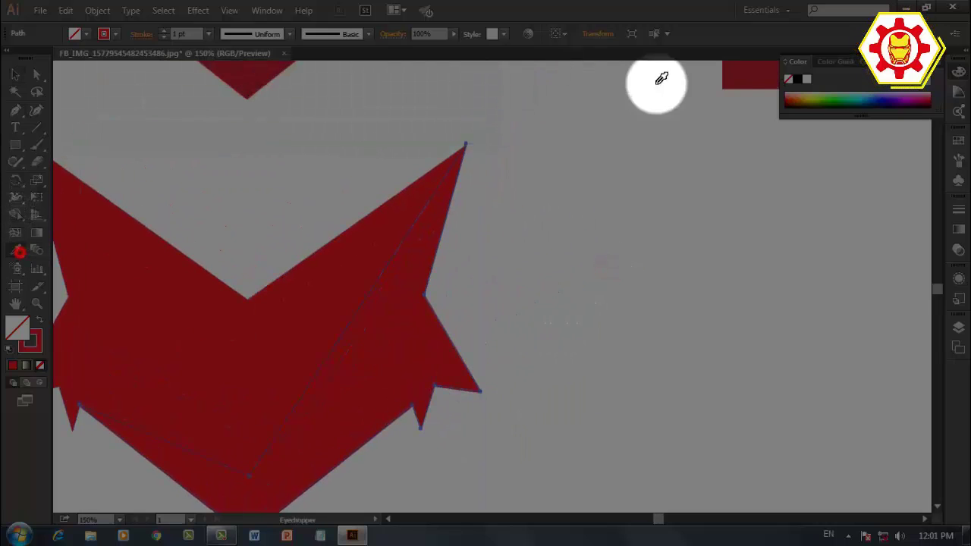
left_click(737, 76)
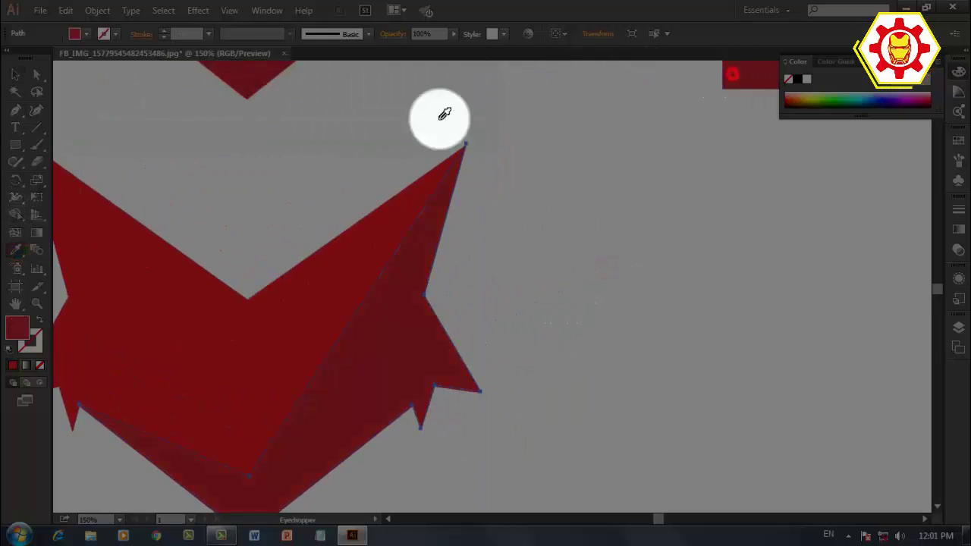
left_click(602, 336)
scroll(520, 234, "down", 5)
scroll(520, 340, "up", 3)
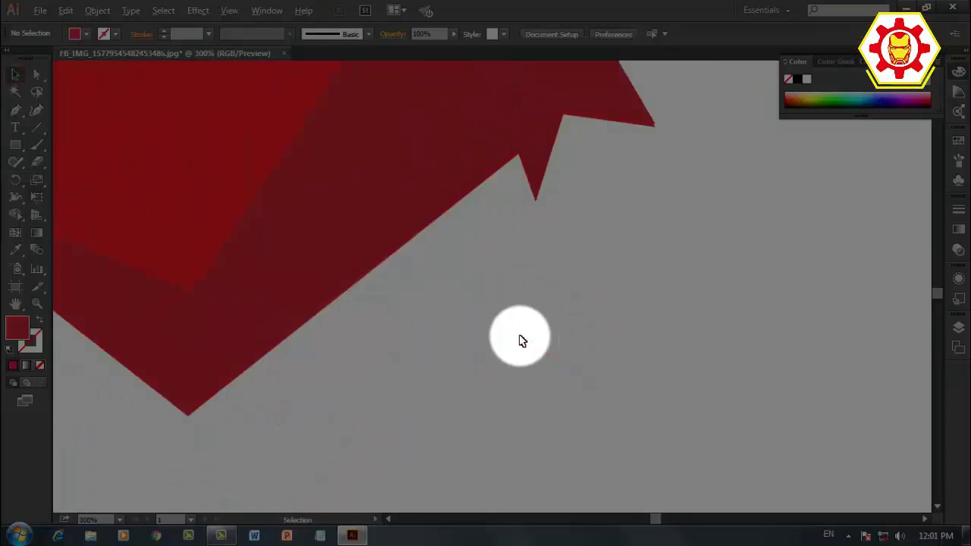
Nudge the shading shape into alignment and inspect its pointed tip and notched edge.
left_click_drag(269, 265, 269, 267)
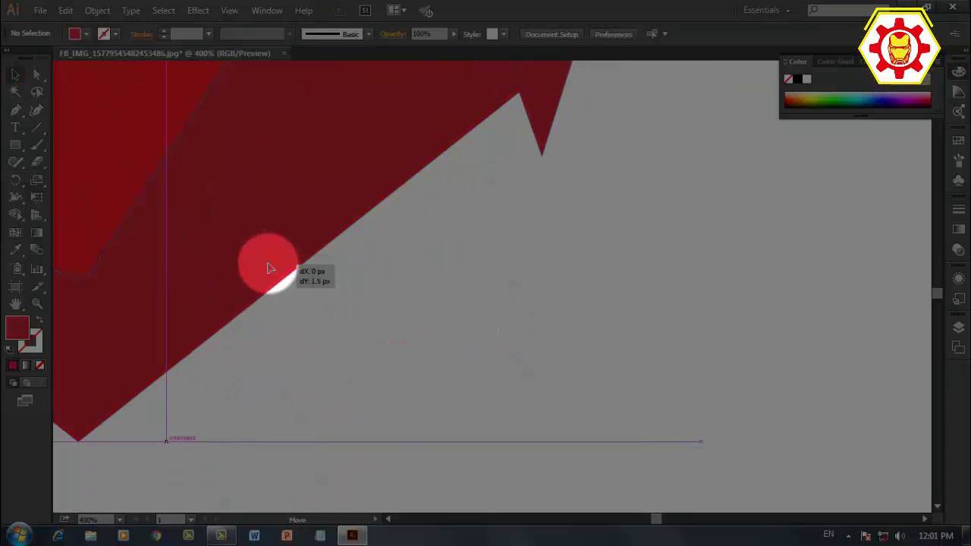
left_click_drag(381, 359, 418, 527)
mouse_move(436, 341)
left_mouse_down()
mouse_move(609, 300)
mouse_move(382, 300)
left_mouse_up()
left_click_drag(503, 210, 387, 442)
left_click_drag(655, 293, 760, 231)
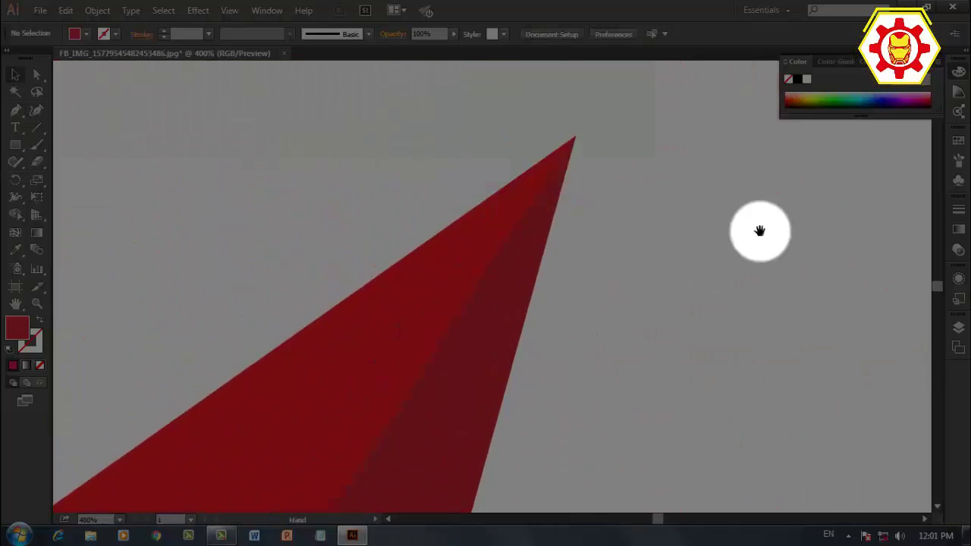
mouse_move(450, 370)
left_mouse_down()
mouse_move(592, 291)
mouse_move(776, 295)
left_mouse_up()
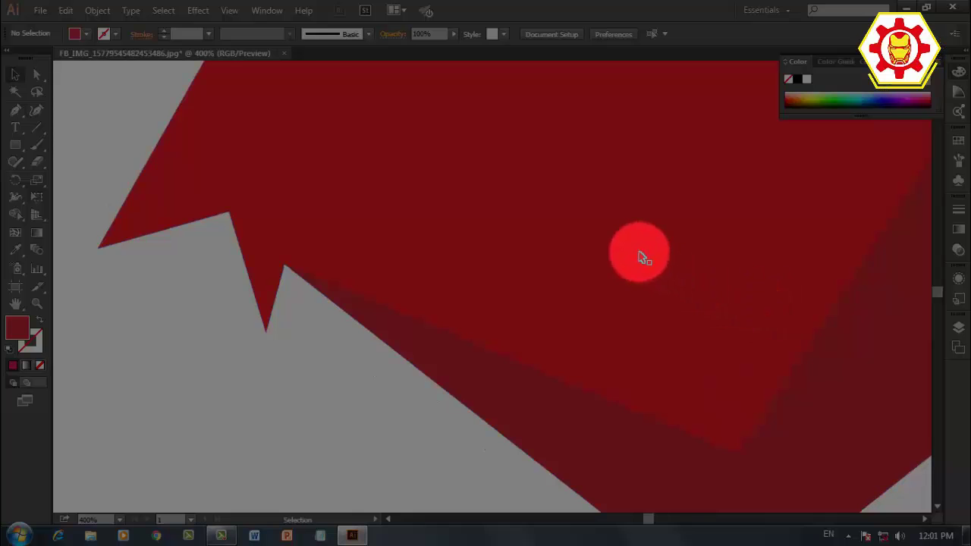
scroll(639, 258, "down", 2)
mouse_move(591, 341)
left_mouse_down()
mouse_move(654, 185)
mouse_move(659, 228)
mouse_move(593, 343)
left_mouse_up()
Draw an unfilled triangle path around the right eye opening.
left_click(16, 112)
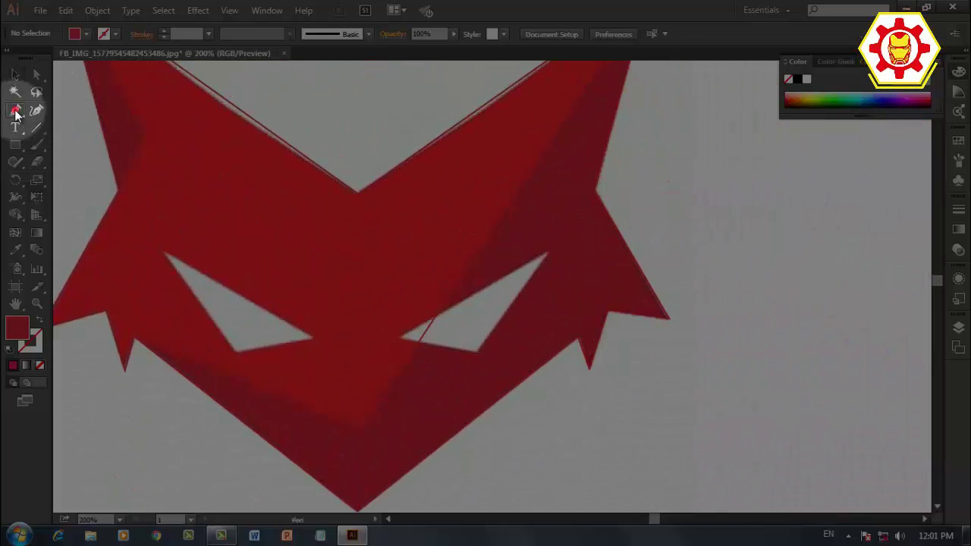
left_click(382, 345)
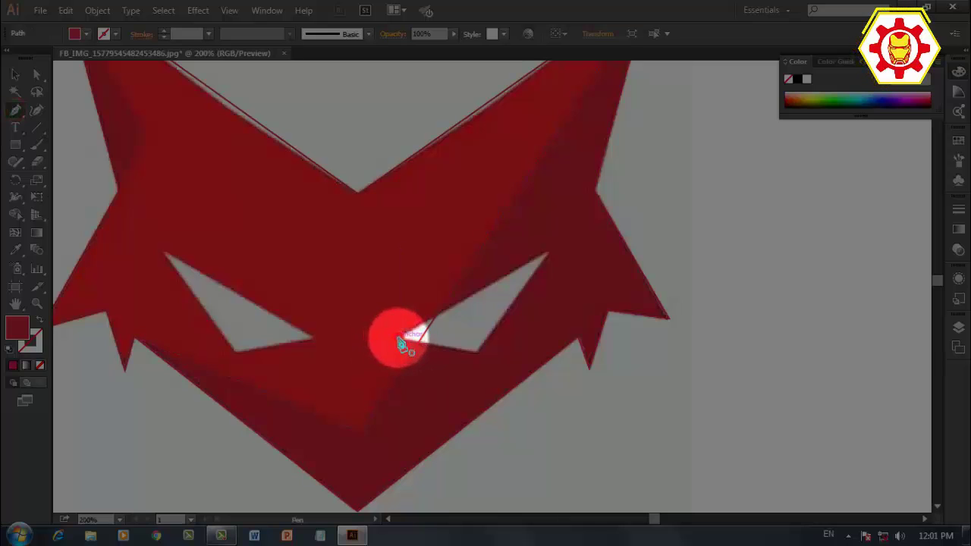
left_click_drag(401, 345, 35, 307)
left_click(40, 320)
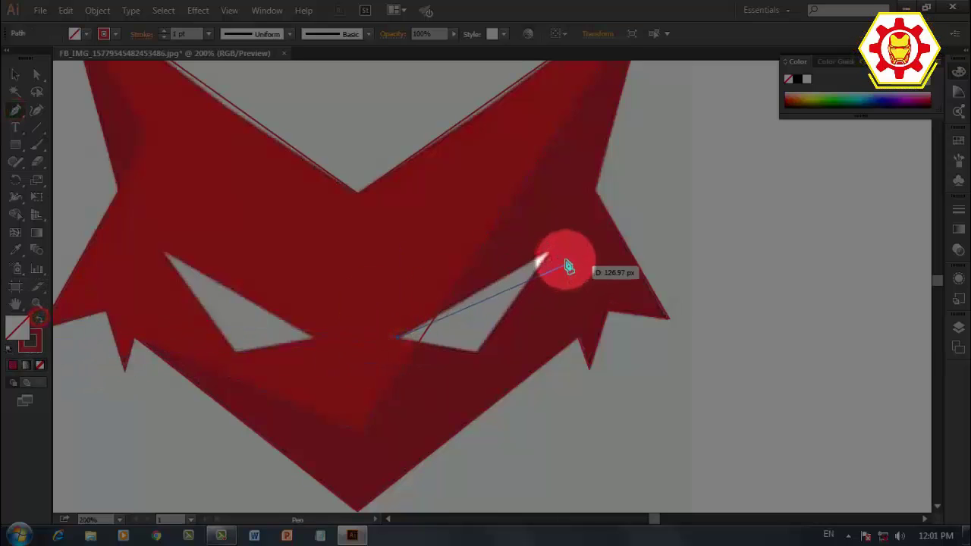
left_click(550, 252)
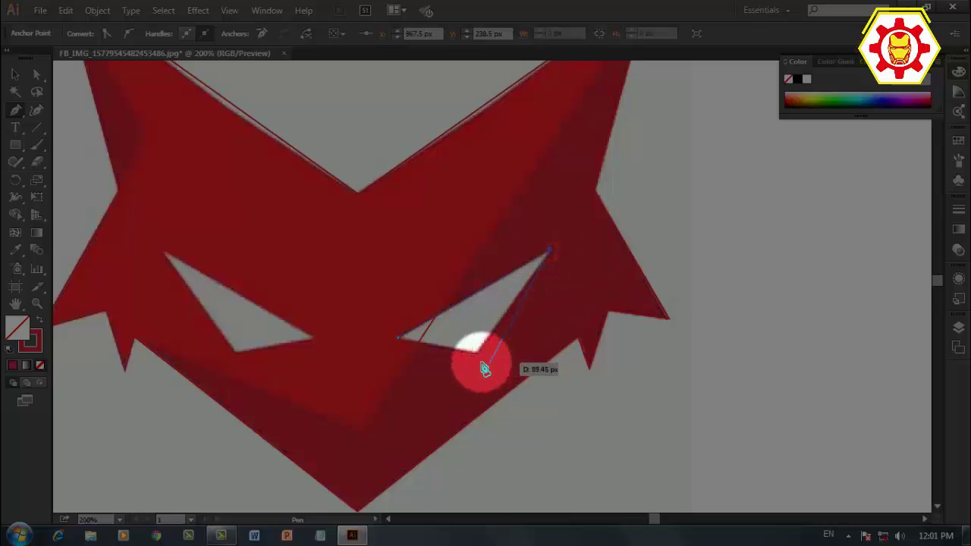
left_click(396, 342)
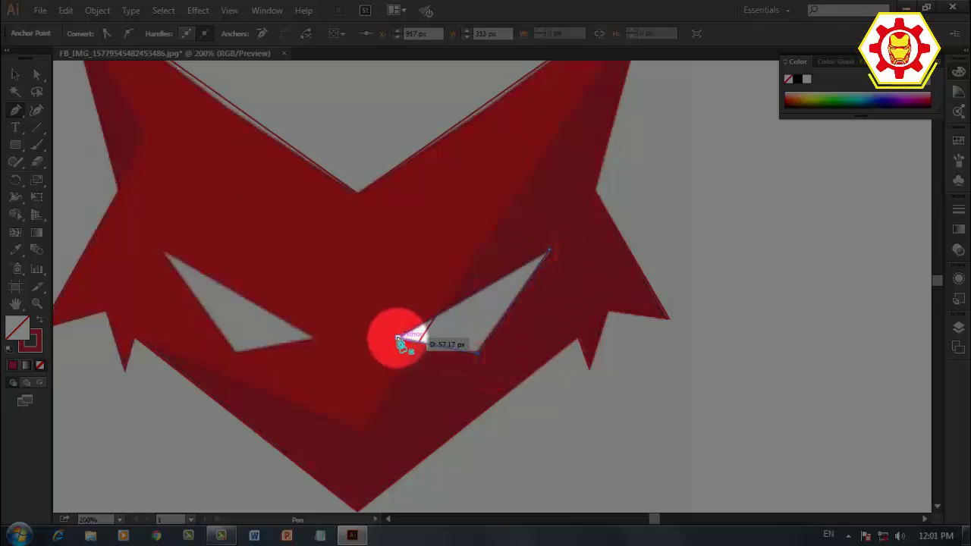
Copy the eye triangle over to the left eye and flip it horizontally to mirror.
left_click(13, 75)
left_click(489, 309)
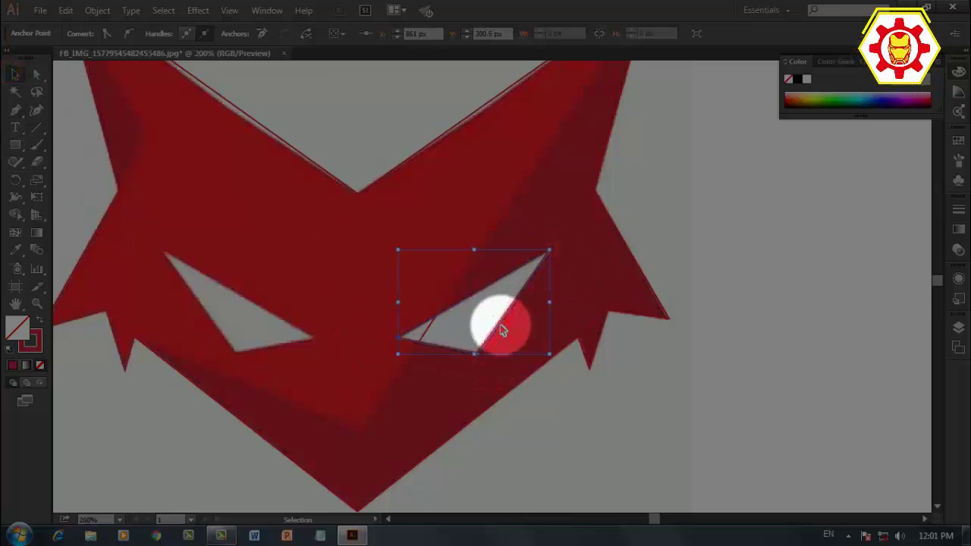
left_click_drag(502, 330, 314, 322)
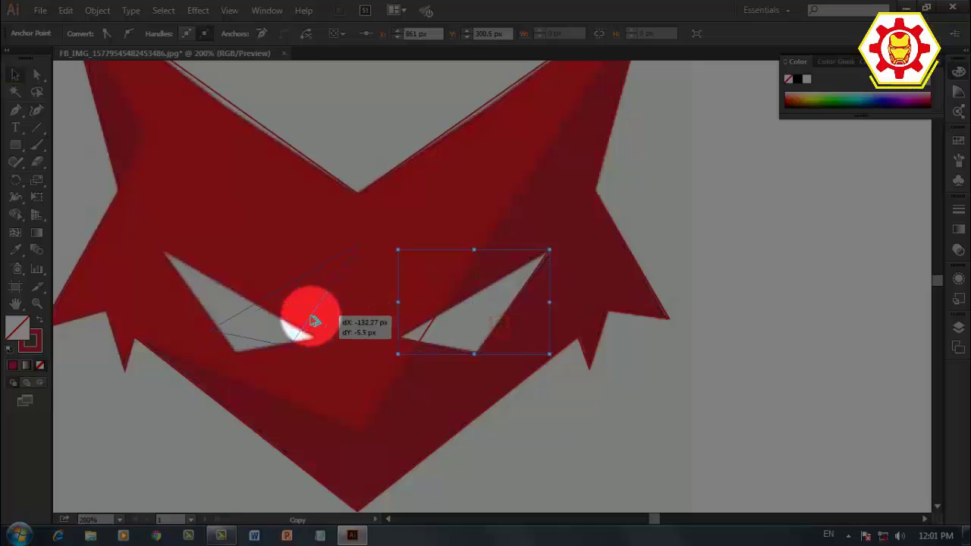
left_click_drag(314, 321, 312, 321)
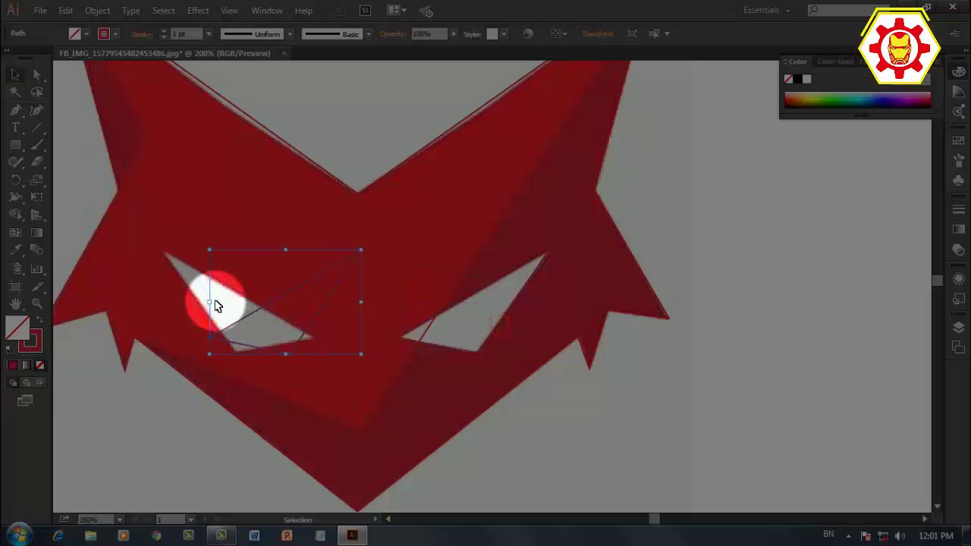
mouse_move(213, 302)
left_mouse_down()
mouse_move(339, 313)
mouse_move(281, 348)
left_mouse_up()
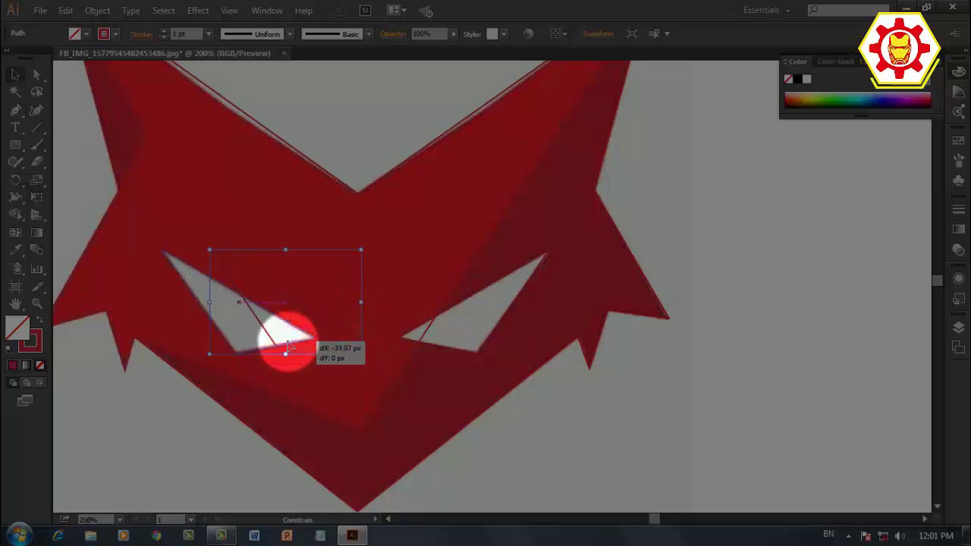
Copy both eye triangles down onto the lower red fox silhouette.
scroll(361, 331, "down", 3)
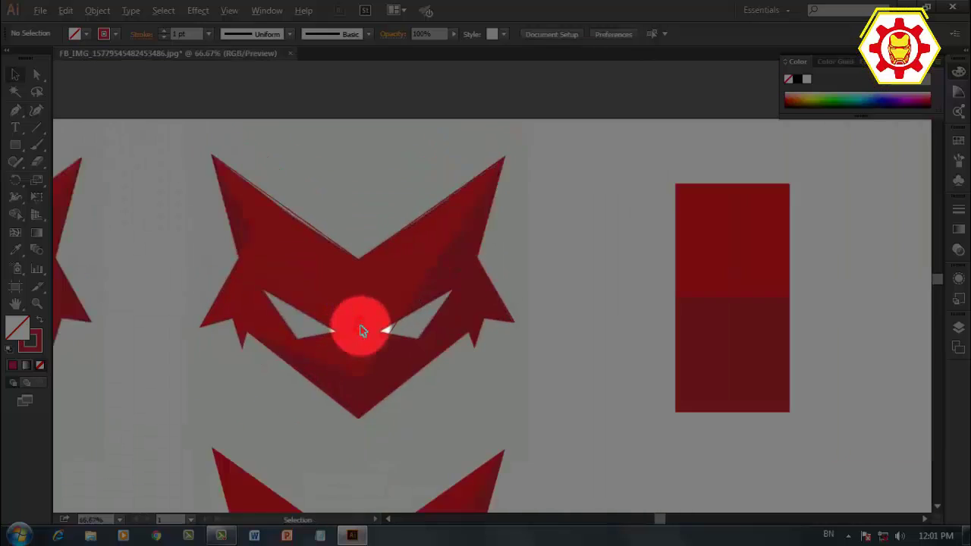
left_click(403, 336)
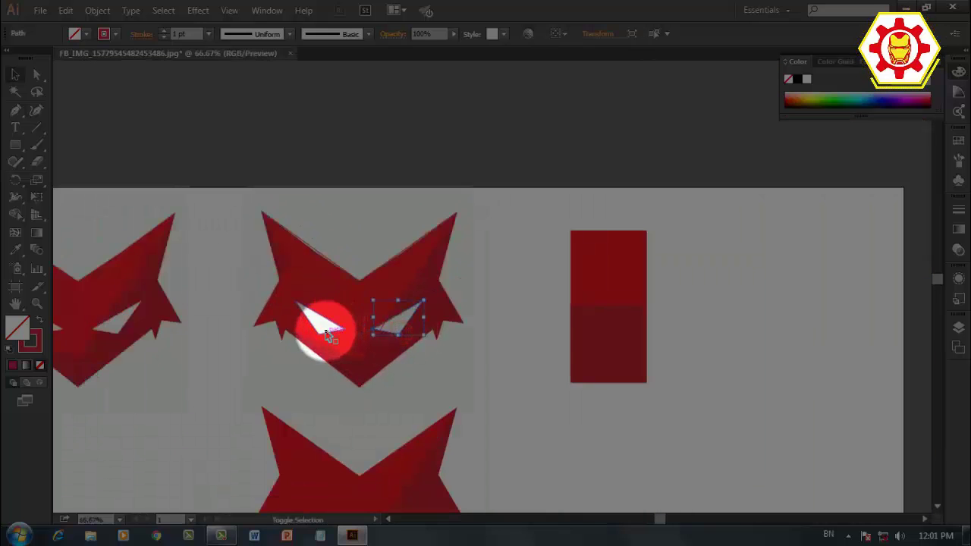
left_click(326, 334, "shift")
mouse_move(407, 321)
left_mouse_down()
mouse_move(429, 120)
mouse_move(410, 300)
left_mouse_up()
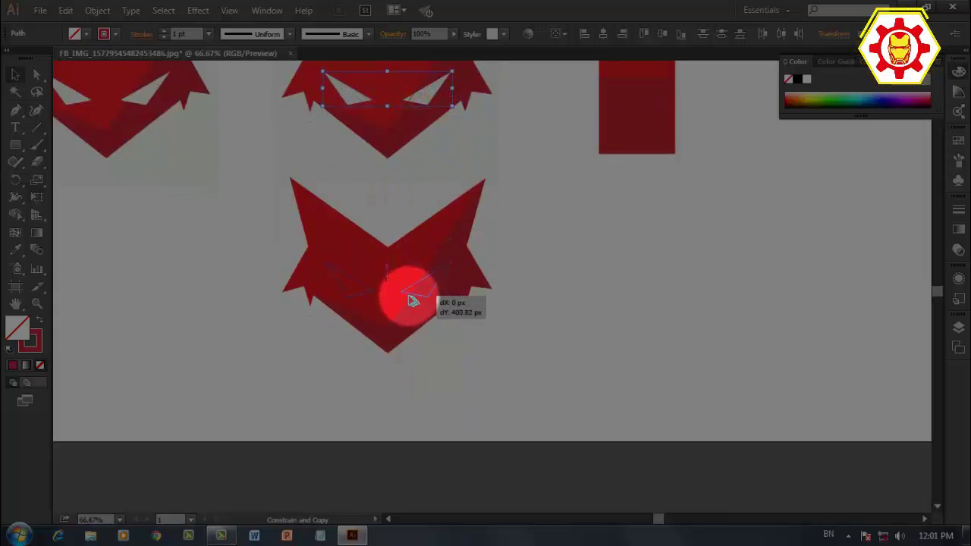
left_click_drag(411, 299, 410, 287)
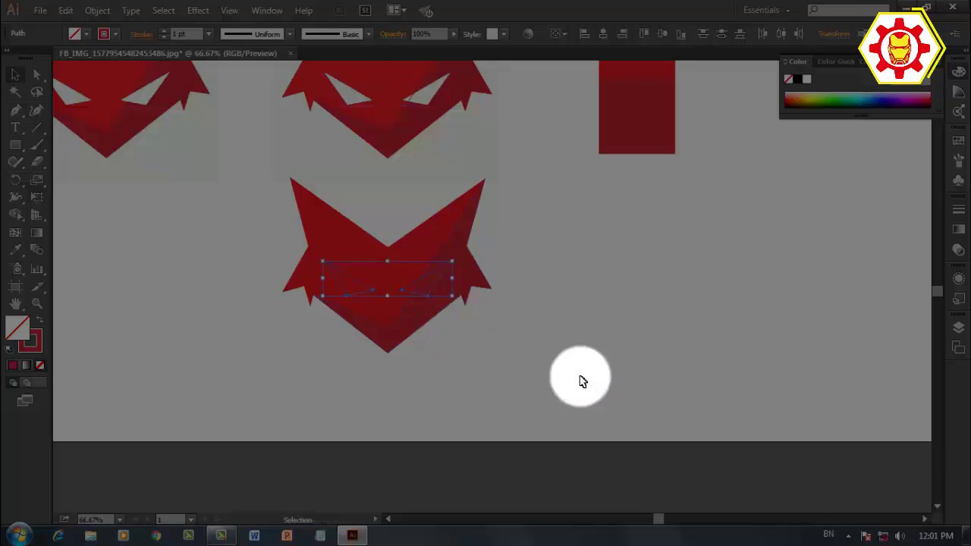
Fill the copied eye holes with a white/light-grey colour and deselect them.
double_click(29, 337)
left_click_drag(531, 221, 450, 160)
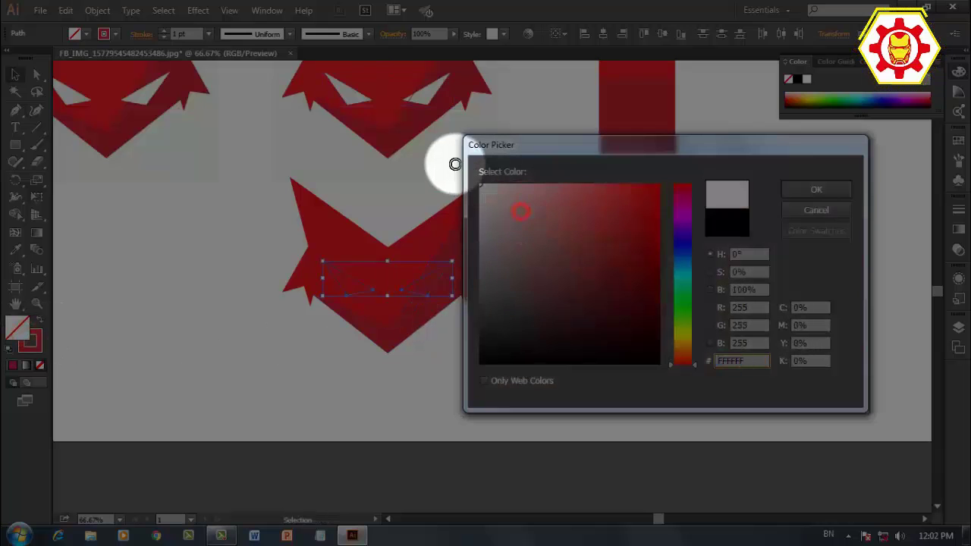
left_click(814, 191)
left_click(192, 345)
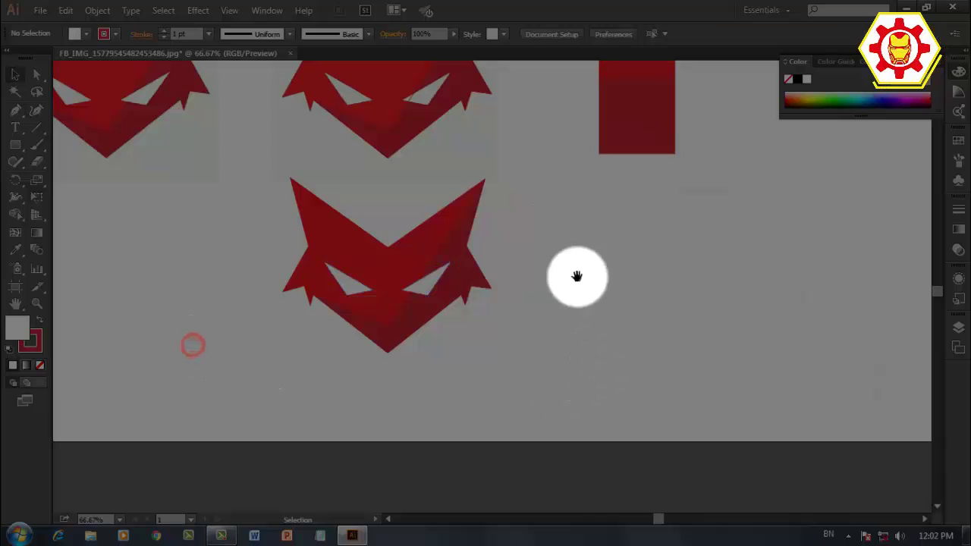
mouse_move(553, 245)
left_mouse_down()
mouse_move(590, 429)
mouse_move(597, 380)
left_mouse_up()
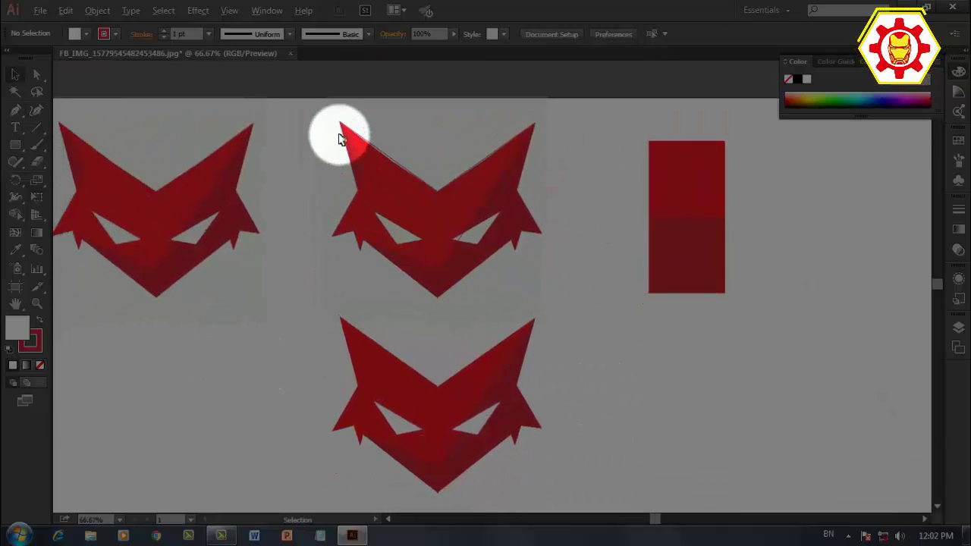
scroll(342, 134, "up", 4)
Pen-draw a closed polygon over the upper mask's left ear tip.
left_click(32, 110)
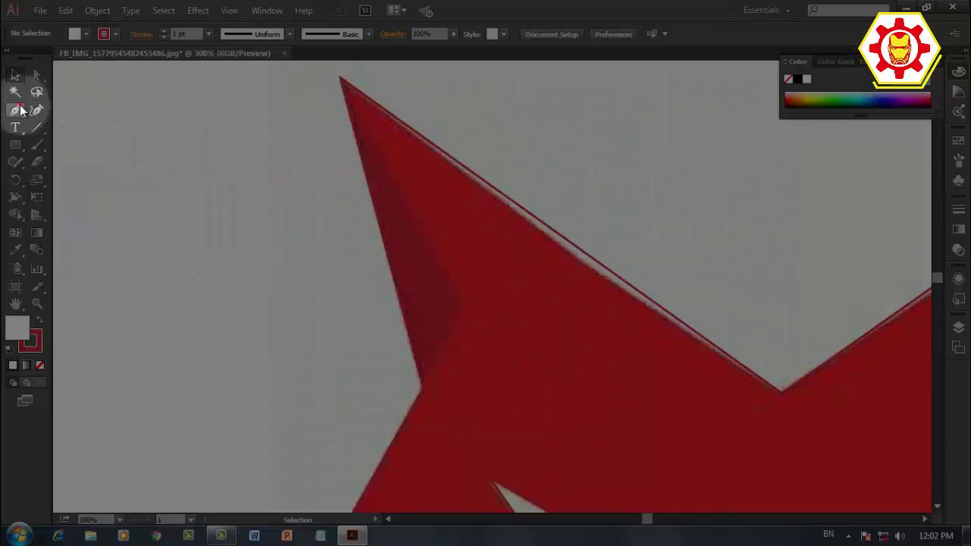
left_click(374, 129)
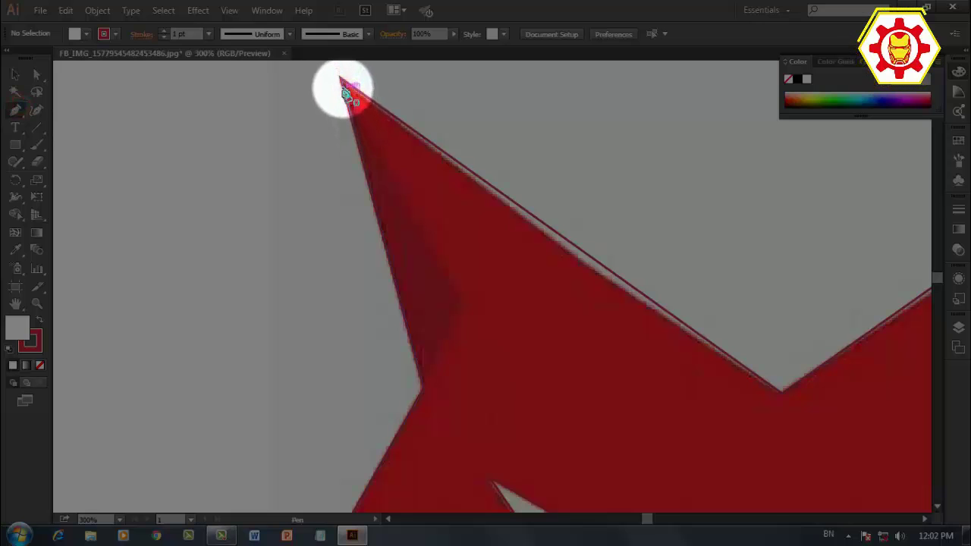
left_click(476, 309)
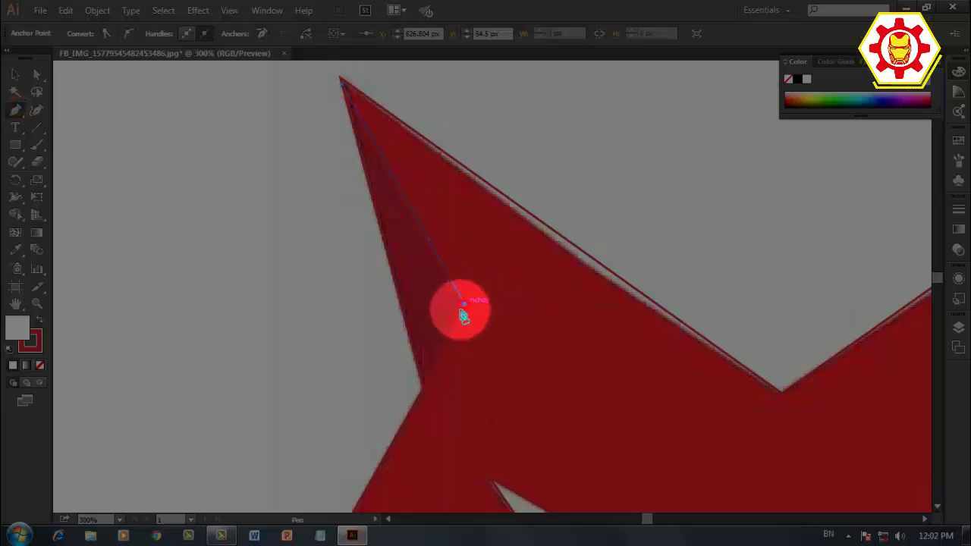
left_click(423, 408)
left_click(308, 306)
left_click(288, 173)
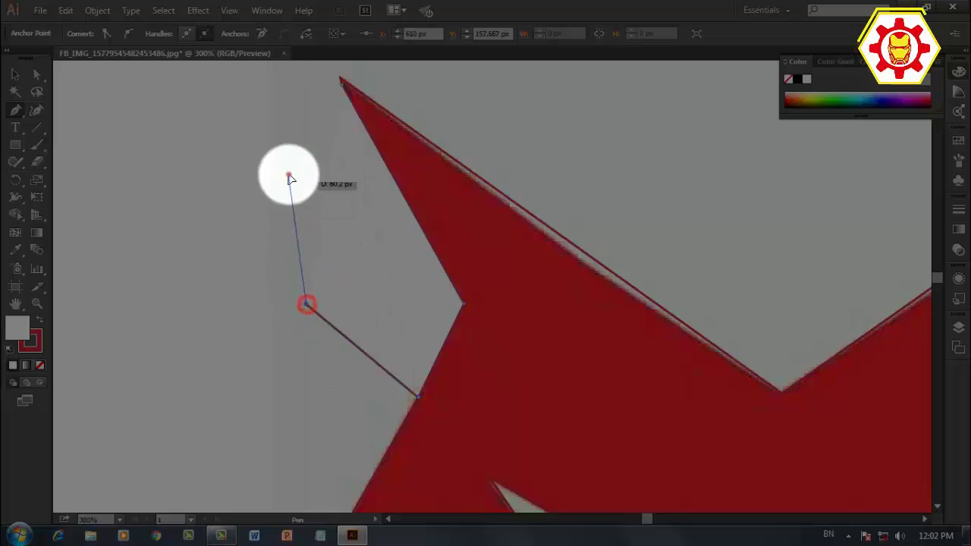
left_click(345, 90)
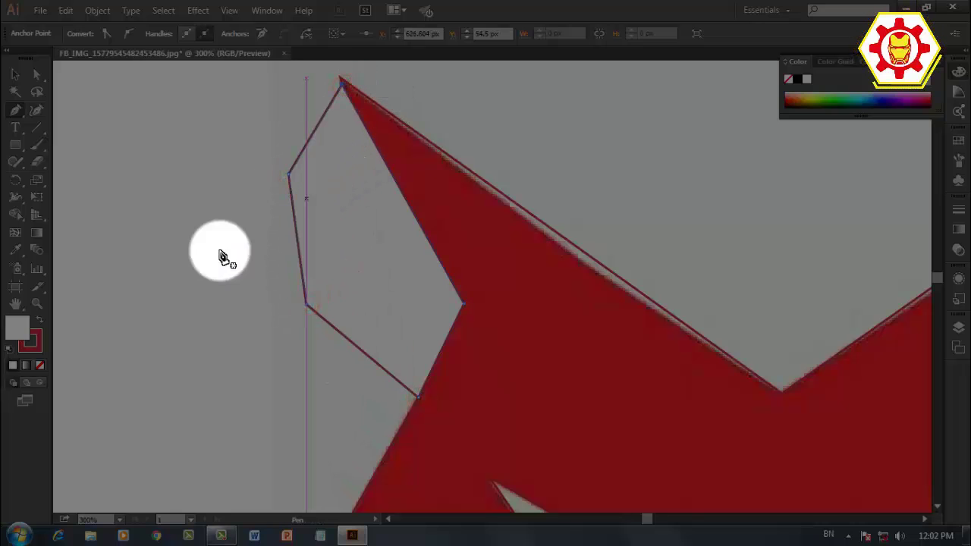
Remove the polygon's fill, select it with the mask, and Shape Builder-split the ear region.
left_click(19, 322)
left_click(47, 365)
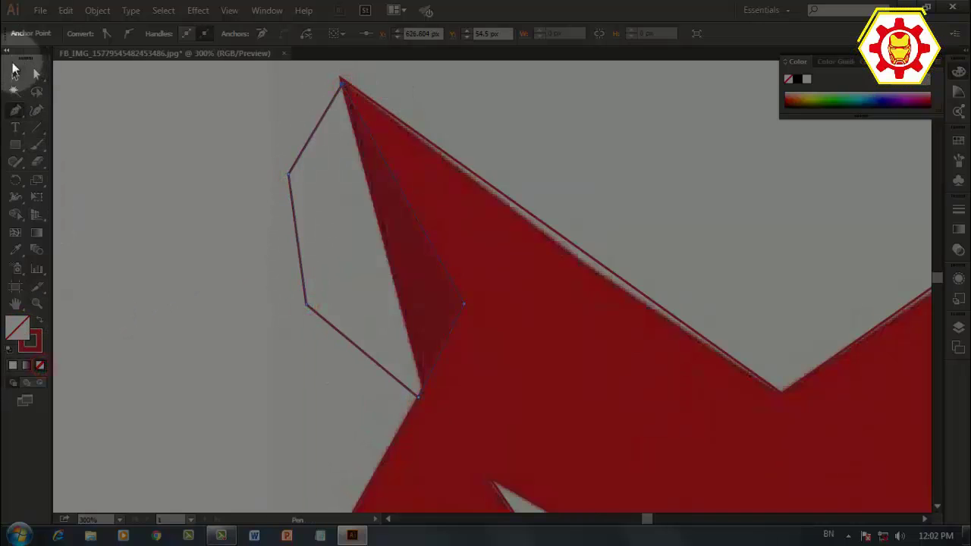
left_click_drag(260, 113, 478, 210)
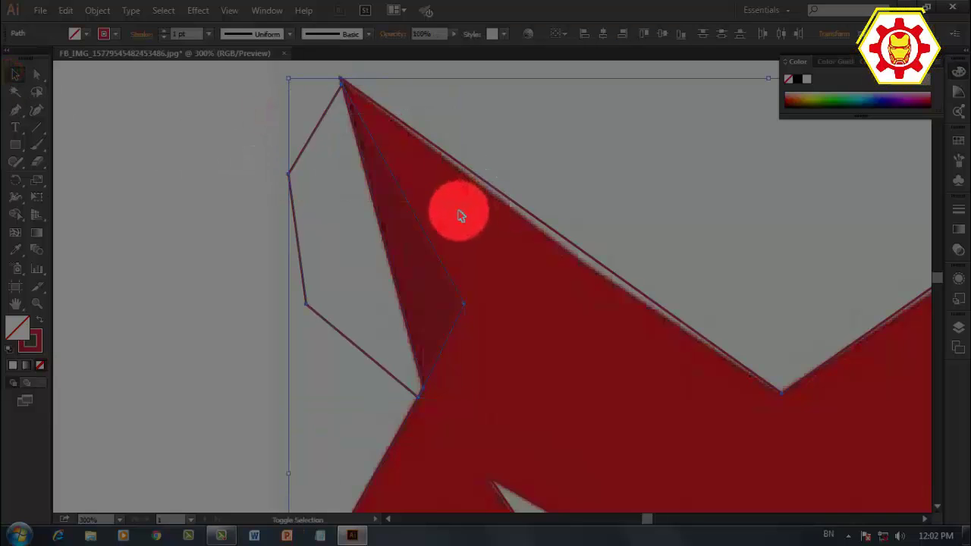
key("shift+m")
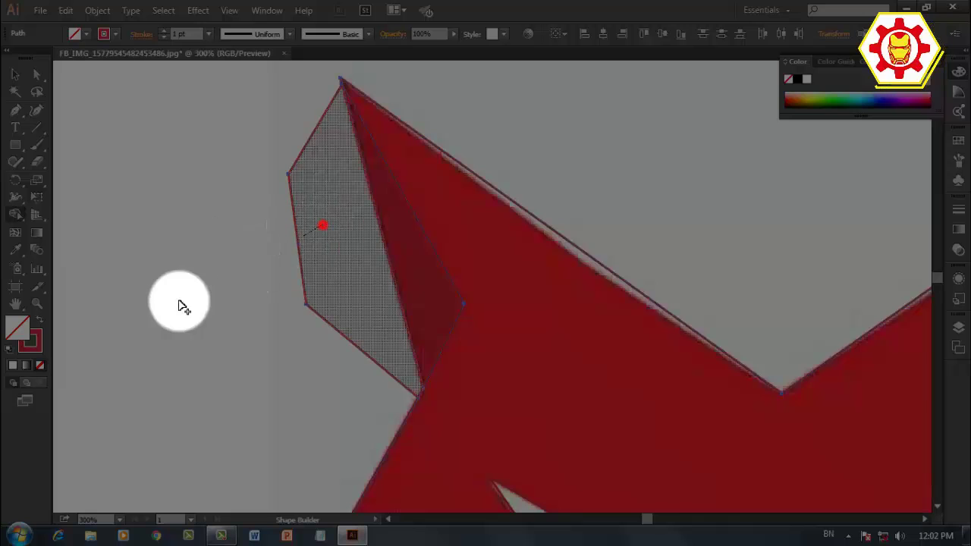
left_click(321, 222)
Delete the leftover cutting polygon and select the new ear sliver shape.
key("v")
left_click(186, 230)
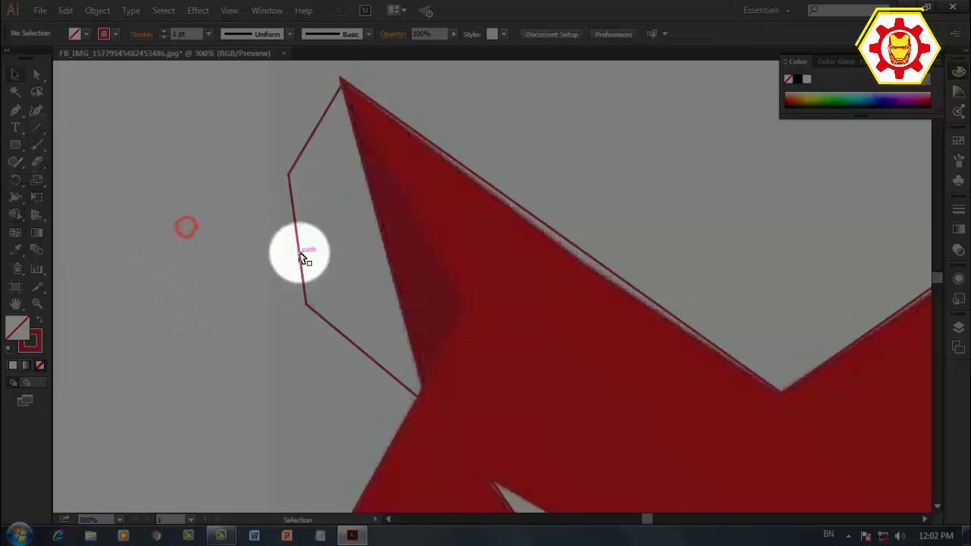
left_click(299, 251)
key("Delete")
left_click(443, 260)
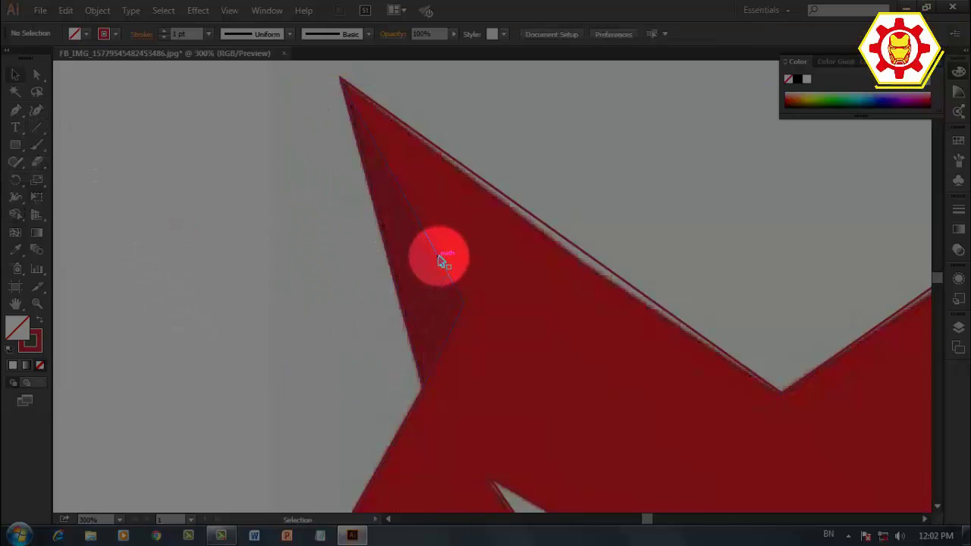
left_click(442, 261)
scroll(442, 261, "down", 1)
scroll(443, 261, "down", 3)
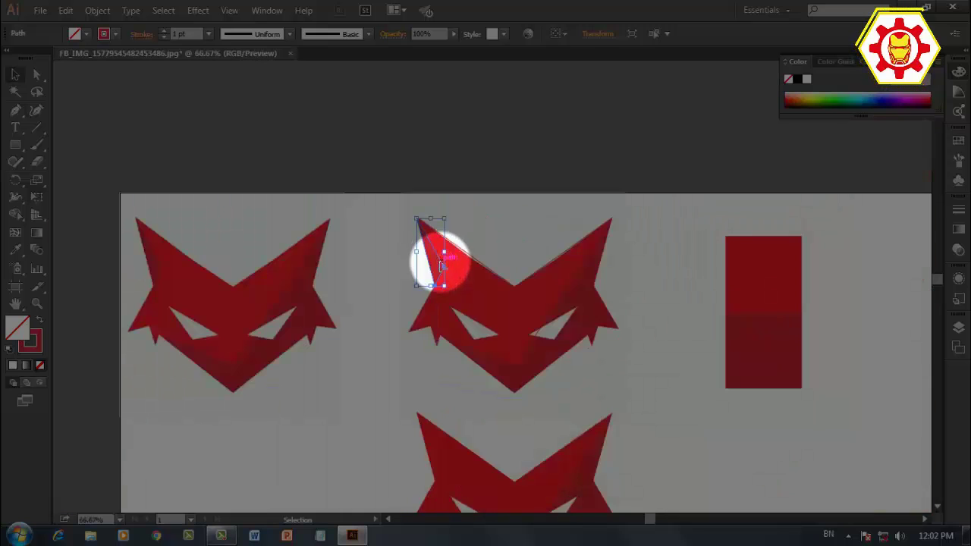
Copy the ear sliver down onto the lower silhouette's left ear and nudge it to fit.
left_click_drag(442, 266, 450, 460)
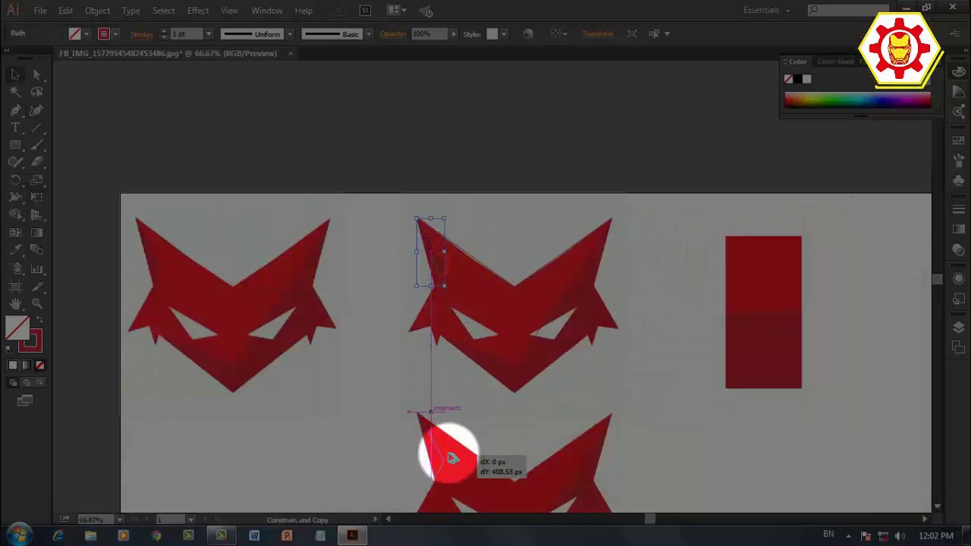
left_click_drag(449, 460, 448, 447)
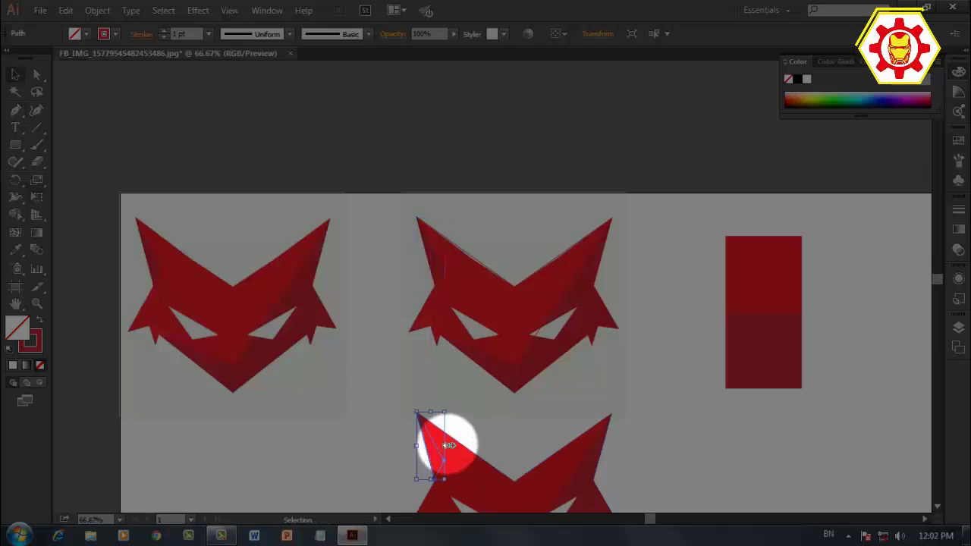
scroll(447, 447, "up", 3)
scroll(447, 447, "up", 2)
left_click_drag(506, 400, 481, 76)
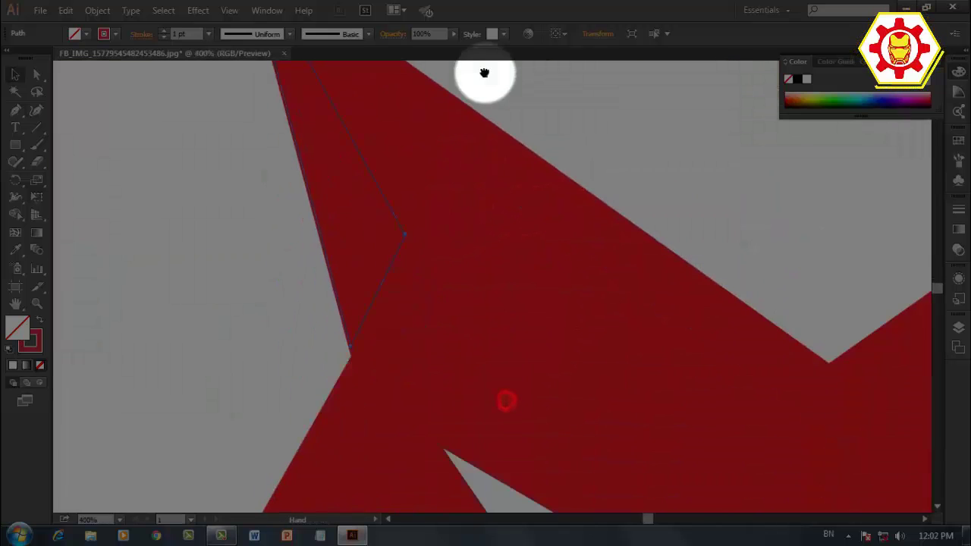
left_click(373, 327)
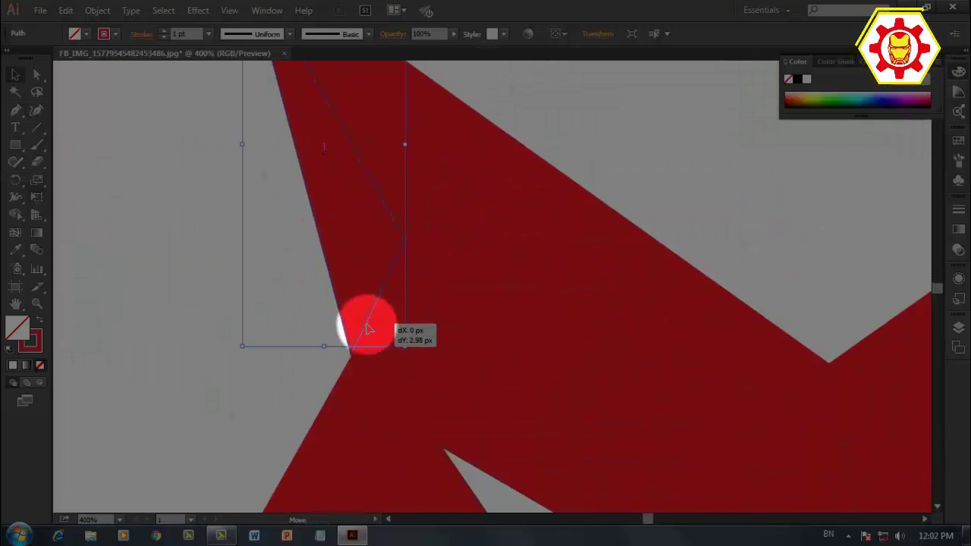
left_click_drag(369, 331, 342, 336)
scroll(255, 342, "down", 2)
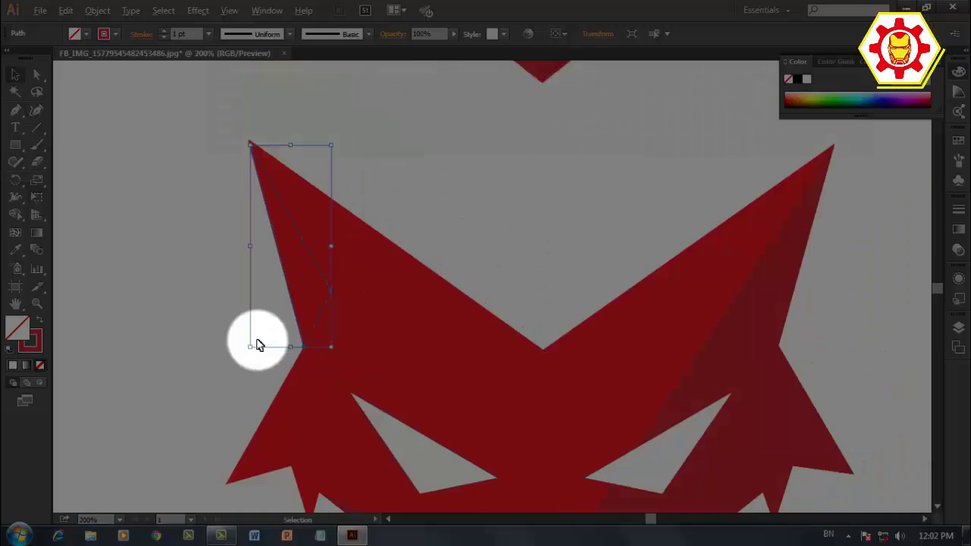
Sample the mask's darker red onto the lower mask's ear sliver, then deselect.
left_click_drag(572, 252, 423, 219)
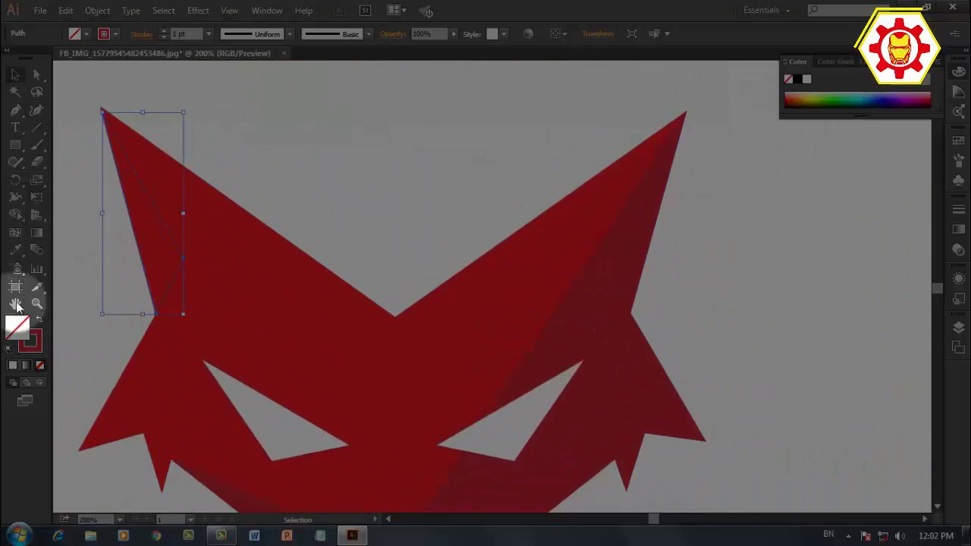
left_click(19, 249)
left_click(611, 303)
left_click(18, 70)
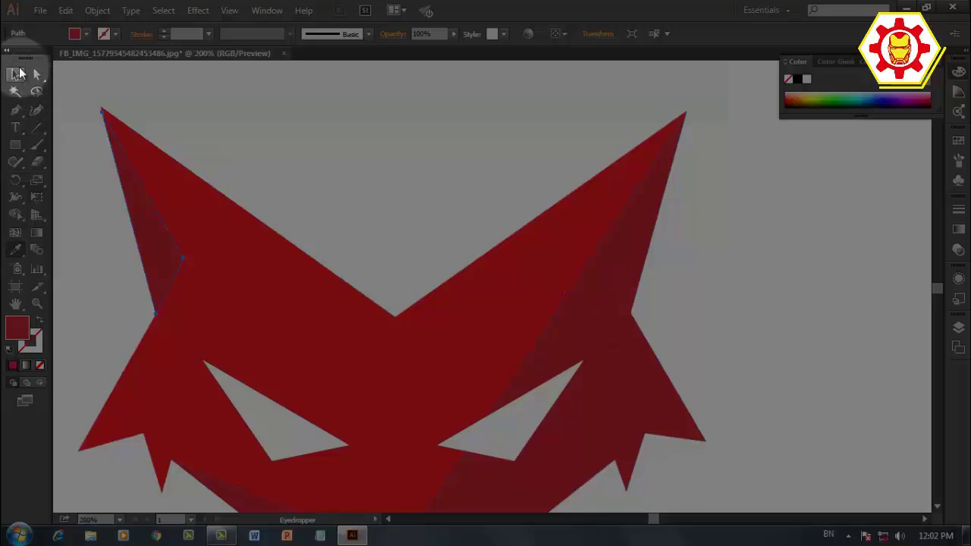
left_click(338, 154)
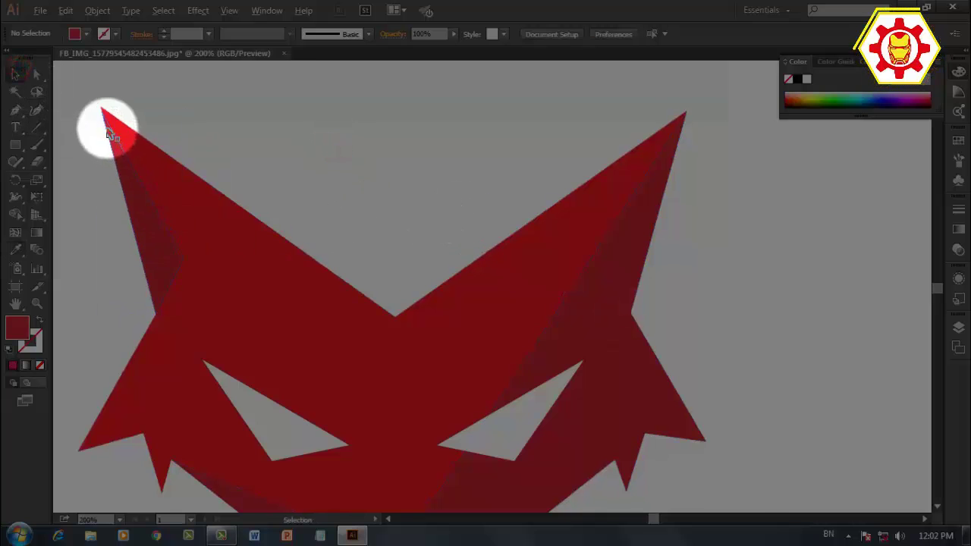
Zoom in on the ear tip and nudge the sliver flush with the ear's outer edge.
scroll(108, 126, "up", 4)
scroll(114, 97, "up", 2)
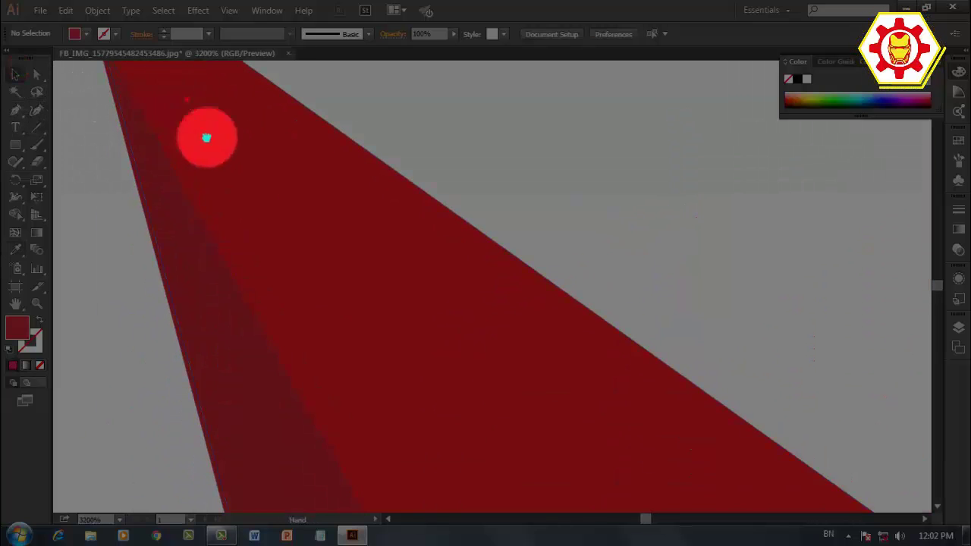
left_click_drag(205, 136, 276, 280)
left_click_drag(252, 368, 256, 367)
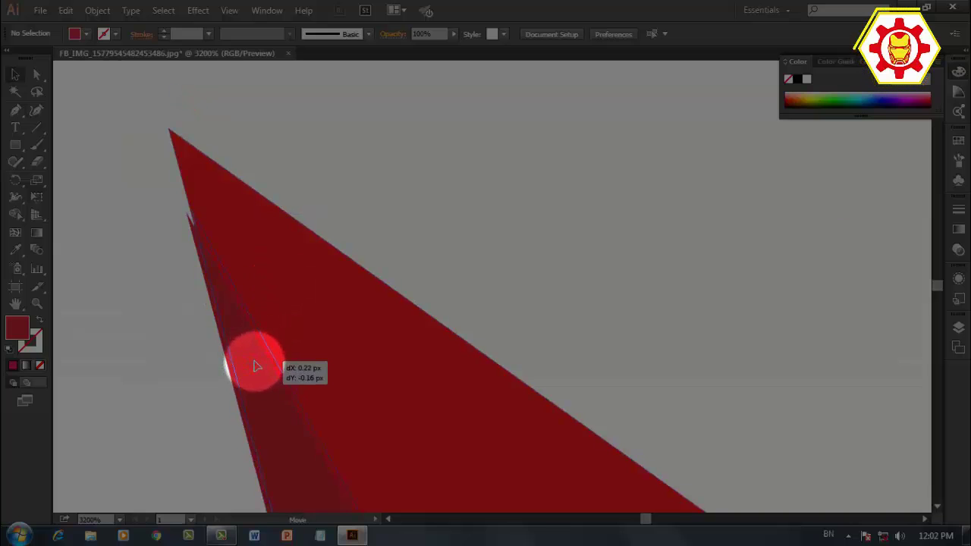
left_click_drag(340, 369, 453, 106)
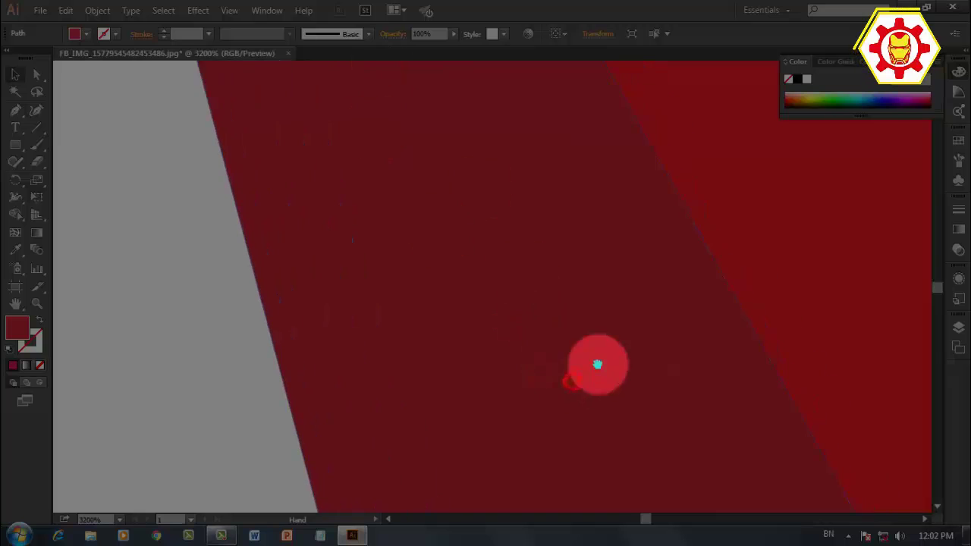
mouse_move(454, 106)
left_mouse_down()
mouse_move(438, 87)
mouse_move(466, 215)
left_mouse_up()
left_click(176, 254)
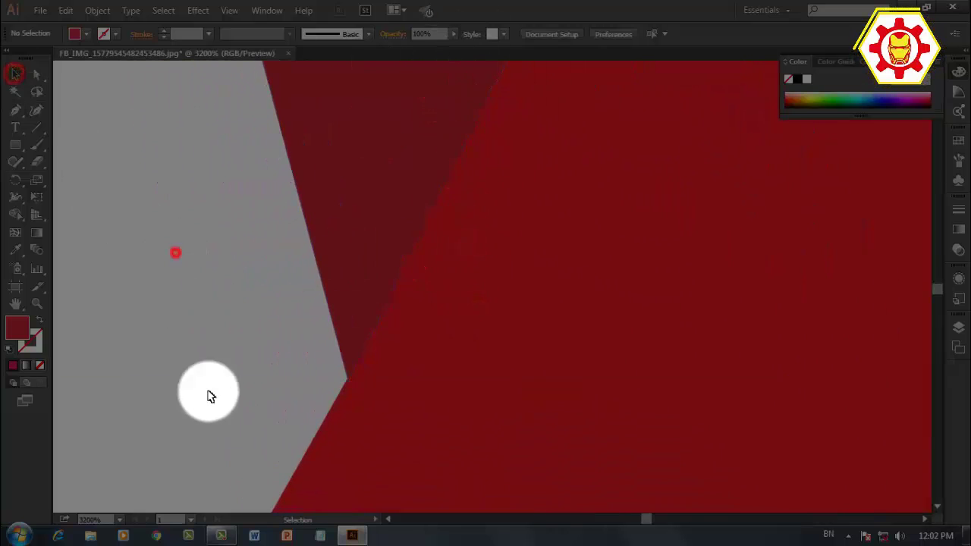
Zoom out to all three masks and move the finished lower mask off to the left.
key("ctrl+minus")
key("ctrl+minus")
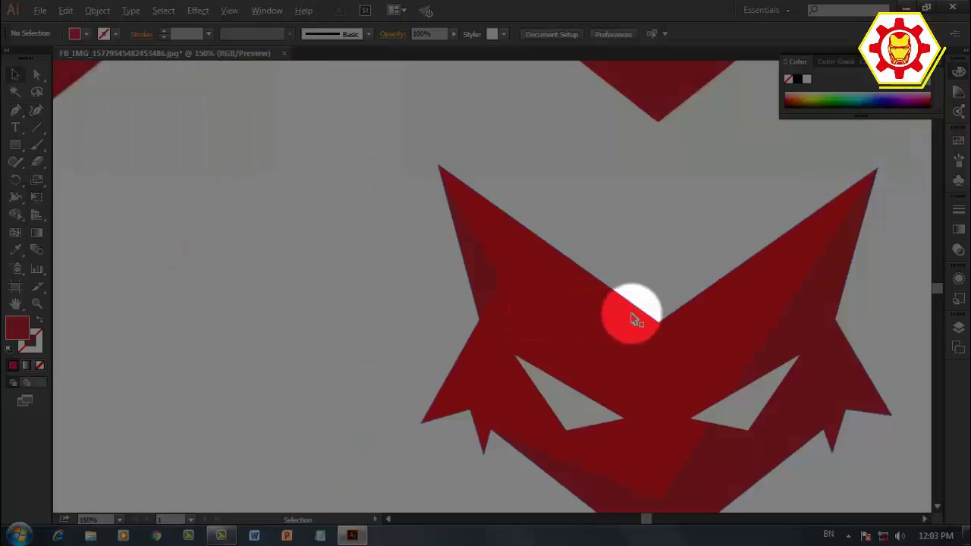
mouse_move(730, 346)
left_mouse_down()
mouse_move(584, 148)
mouse_move(611, 345)
mouse_move(600, 193)
left_mouse_up()
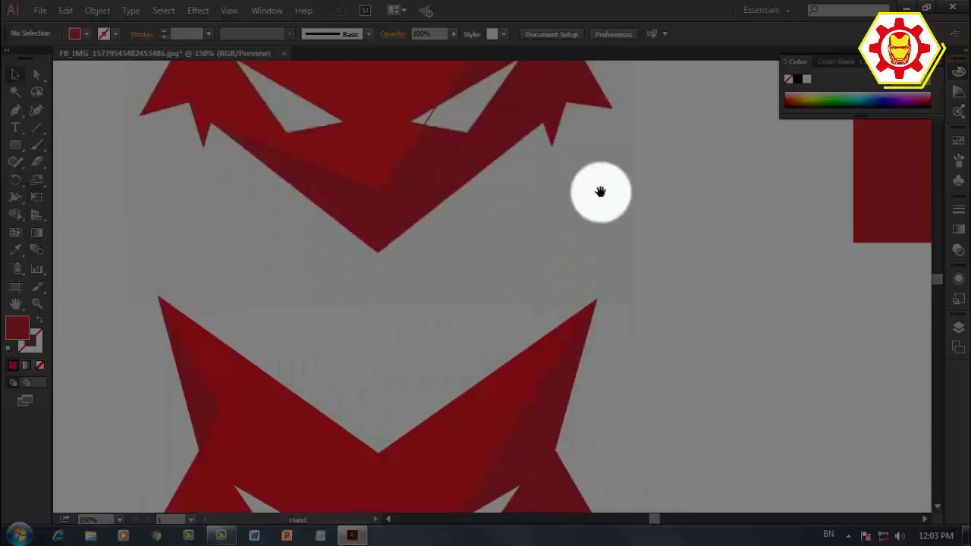
left_click_drag(634, 245, 641, 283)
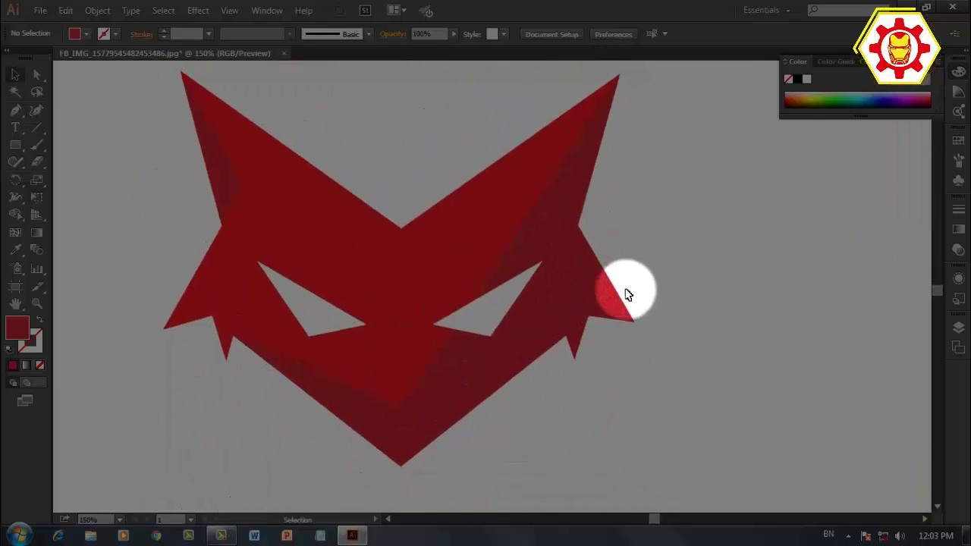
key("ctrl+minus")
key("ctrl+minus")
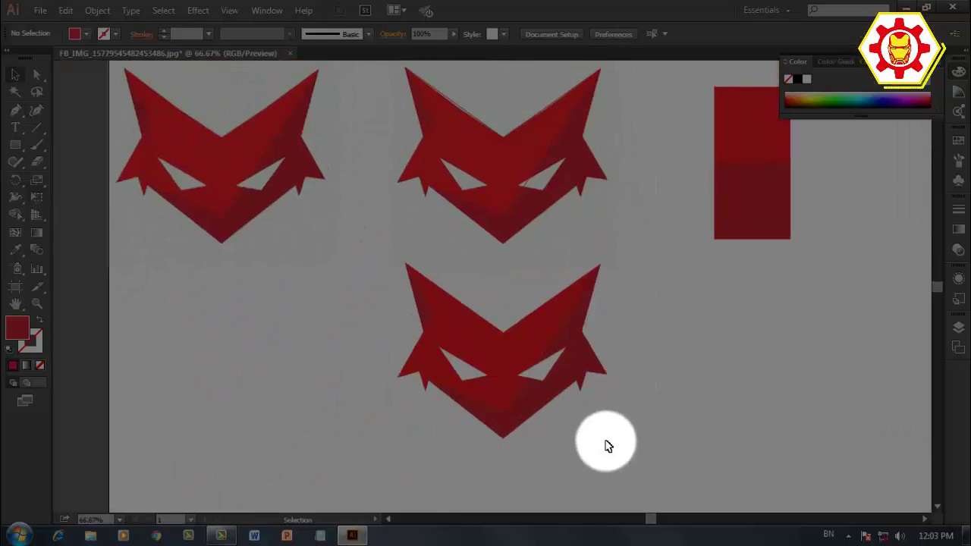
left_click_drag(606, 446, 402, 292)
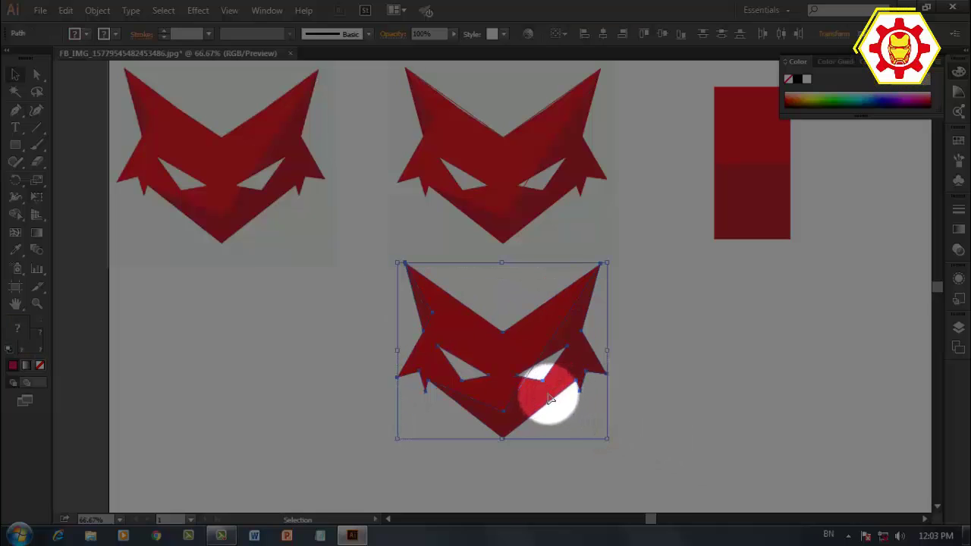
left_click_drag(551, 399, 141, 390)
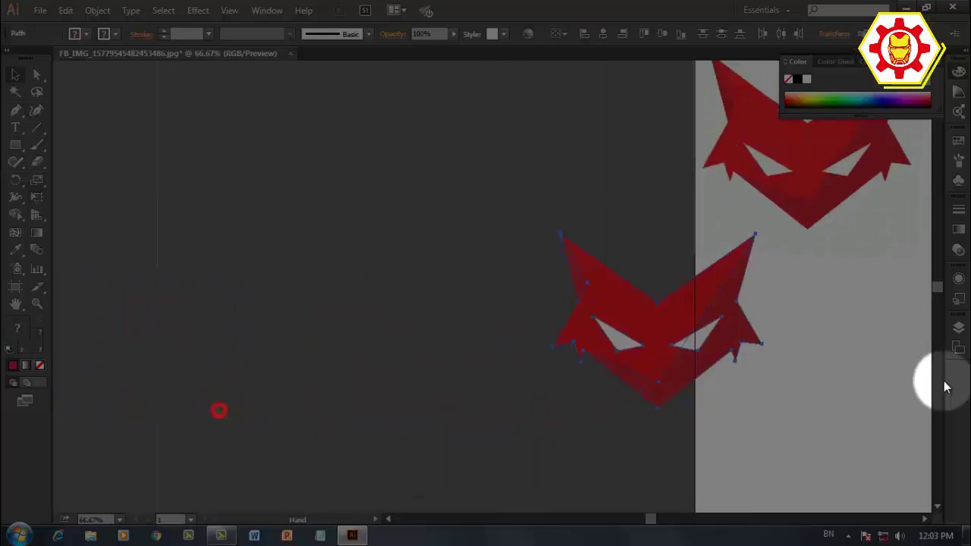
Reselect the whole fox mask group and drag it to the canvas's left edge.
left_click_drag(829, 346, 379, 350)
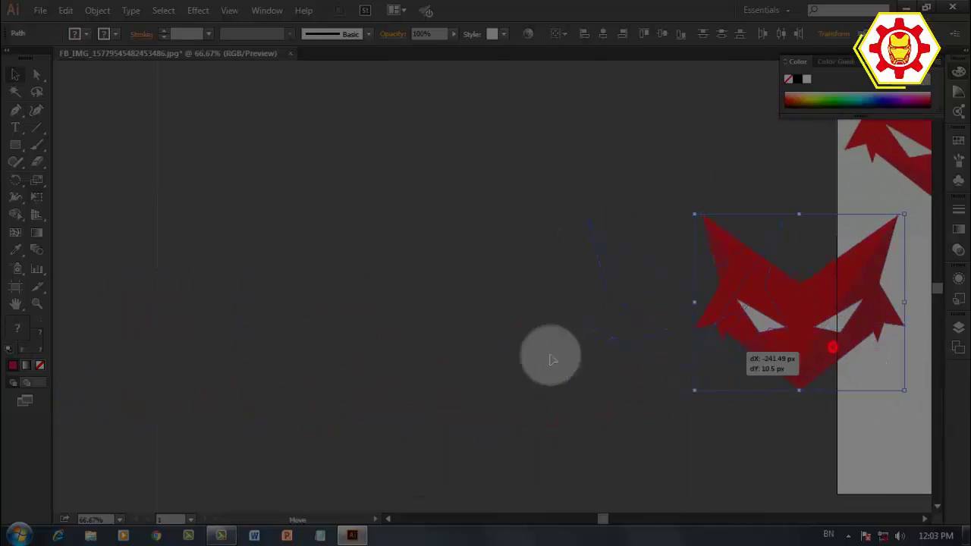
left_click(493, 377)
left_click_drag(134, 165, 444, 281)
key("a")
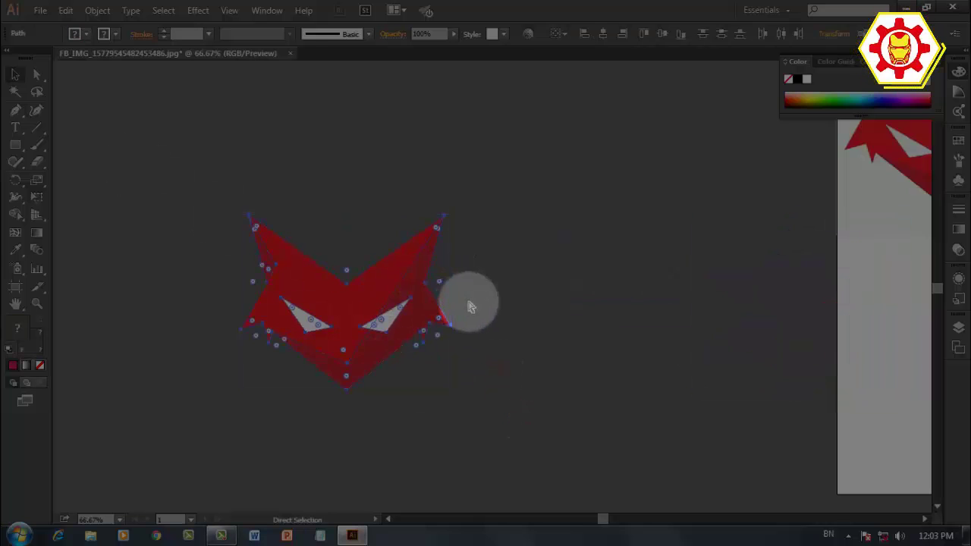
key("v")
left_click(574, 392)
left_click_drag(364, 332, 197, 348)
Draw a square on the empty canvas and fill it white.
left_click(15, 144)
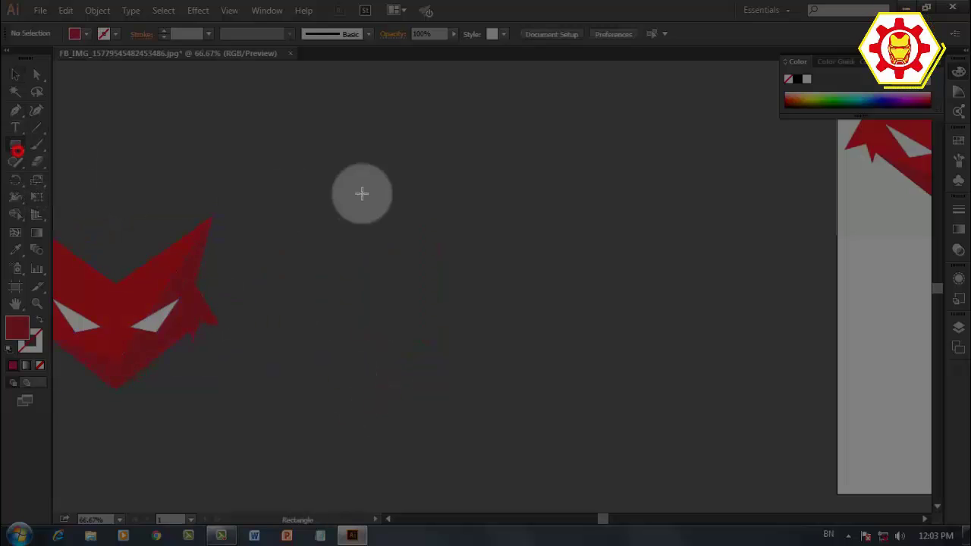
mouse_move(350, 188)
left_mouse_down()
mouse_move(491, 348)
mouse_move(437, 274)
left_mouse_up()
left_click(14, 74)
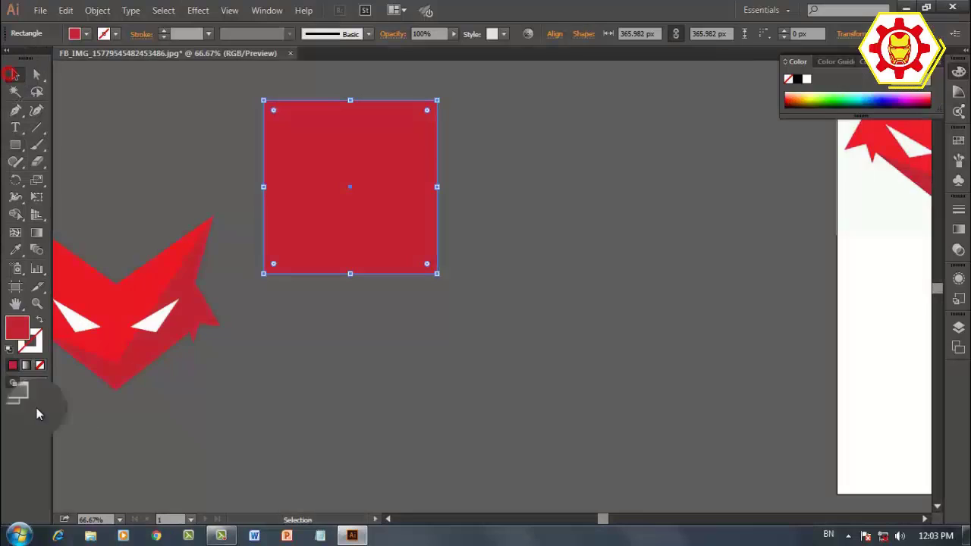
double_click(16, 334)
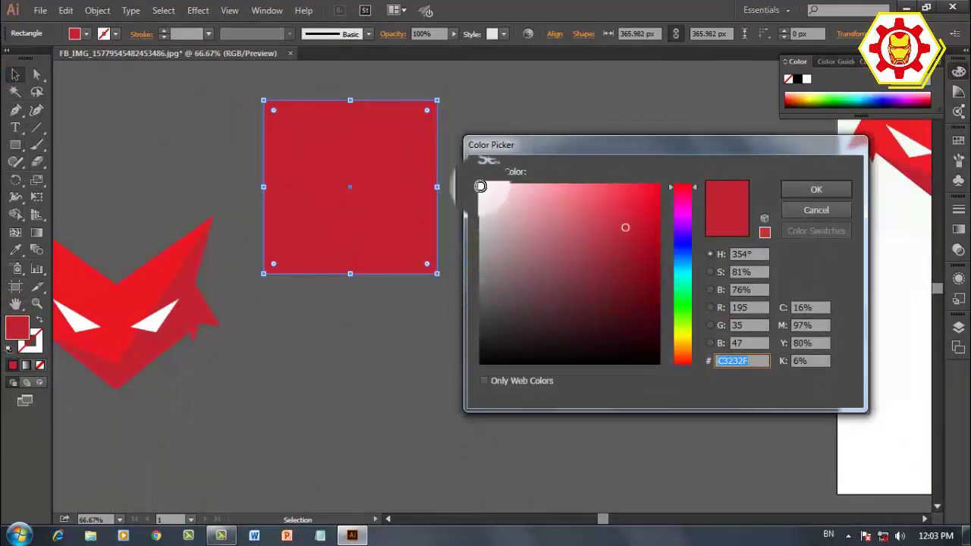
left_click(480, 186)
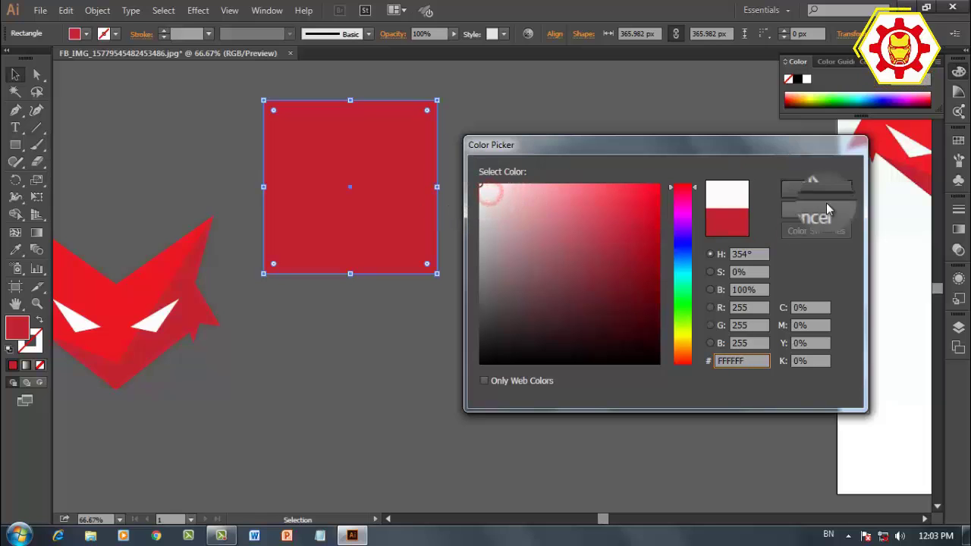
key("Return")
Copy the square to the right and fill the copy black.
left_click_drag(377, 252, 601, 243)
double_click(16, 326)
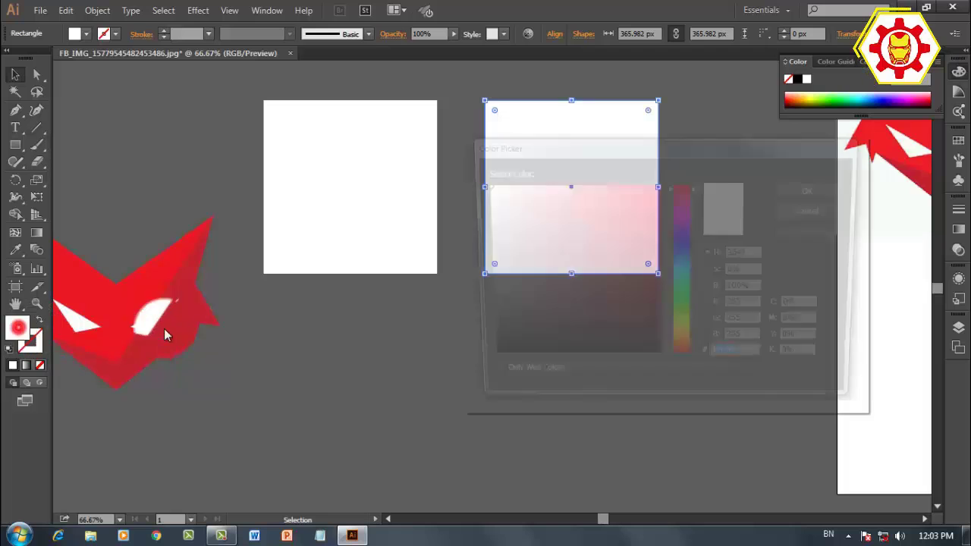
left_click(481, 362)
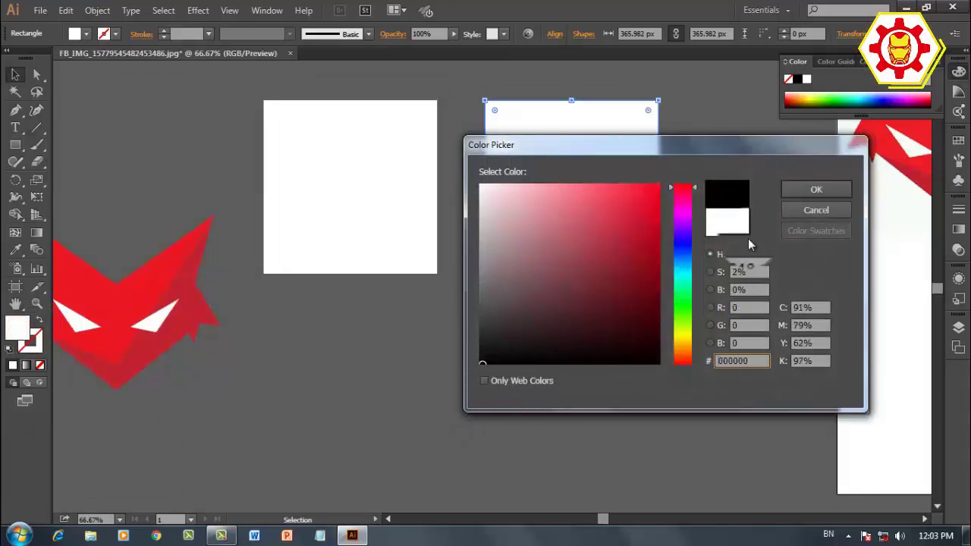
left_click(816, 191)
Copy the black square below it and fill it blue 0086FF.
left_click_drag(600, 261, 611, 466)
double_click(17, 327)
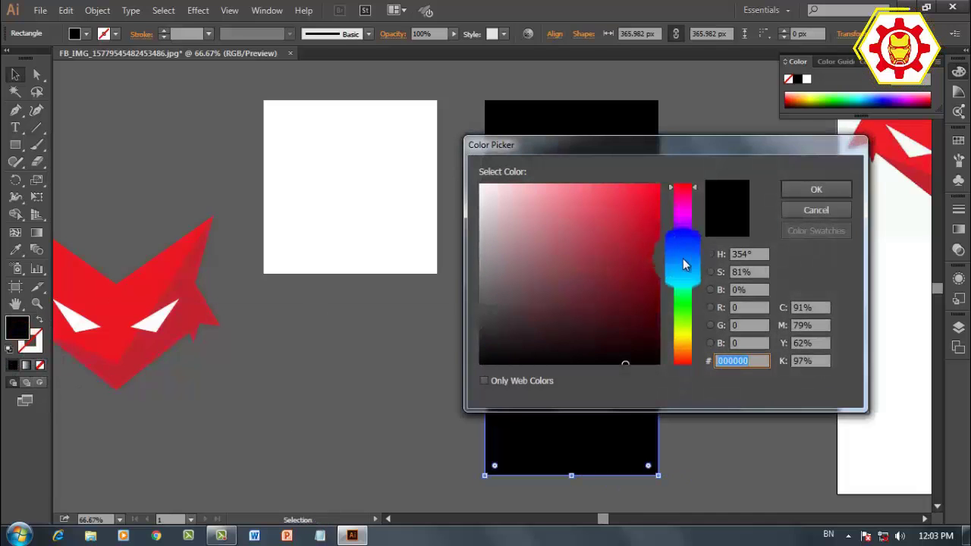
left_click(683, 264)
left_click_drag(615, 212, 685, 172)
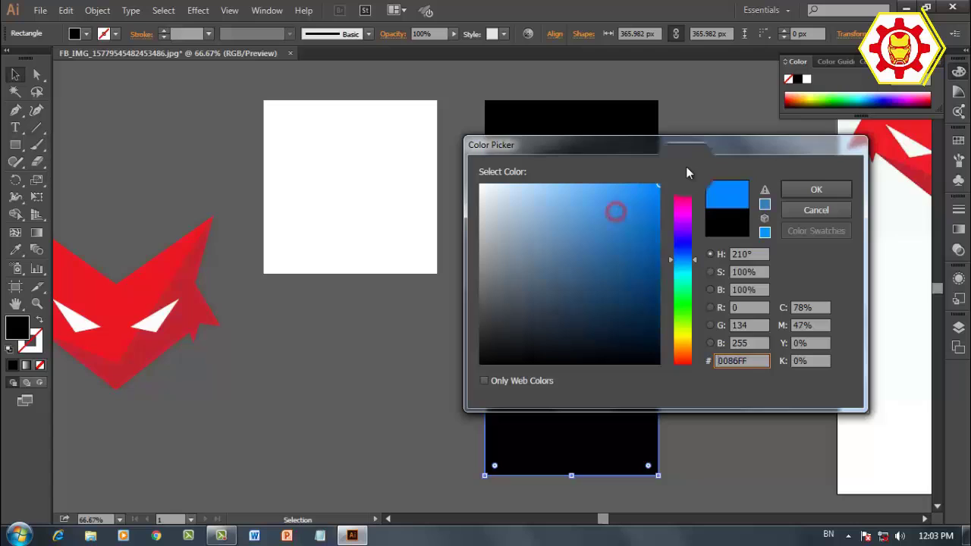
left_click(816, 187)
Copy the blue square to its left and fill it orange FF7900.
mouse_move(611, 425)
left_mouse_down()
mouse_move(385, 439)
mouse_move(393, 439)
left_mouse_up()
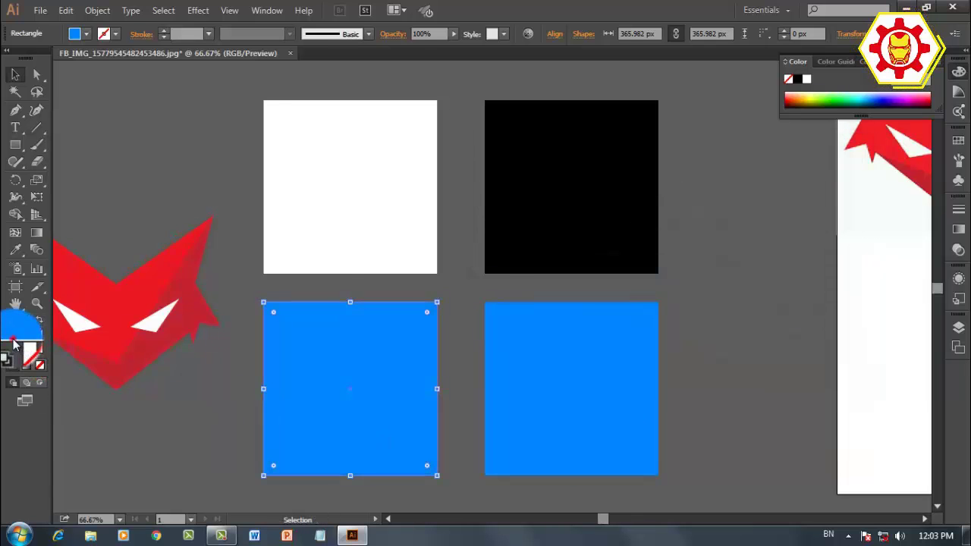
double_click(14, 341)
left_click(681, 339)
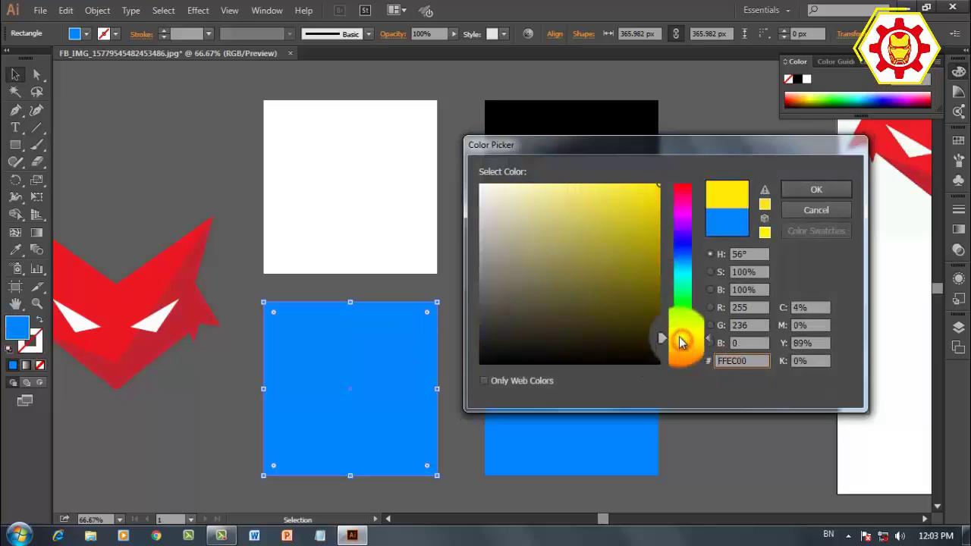
left_click_drag(679, 338, 680, 352)
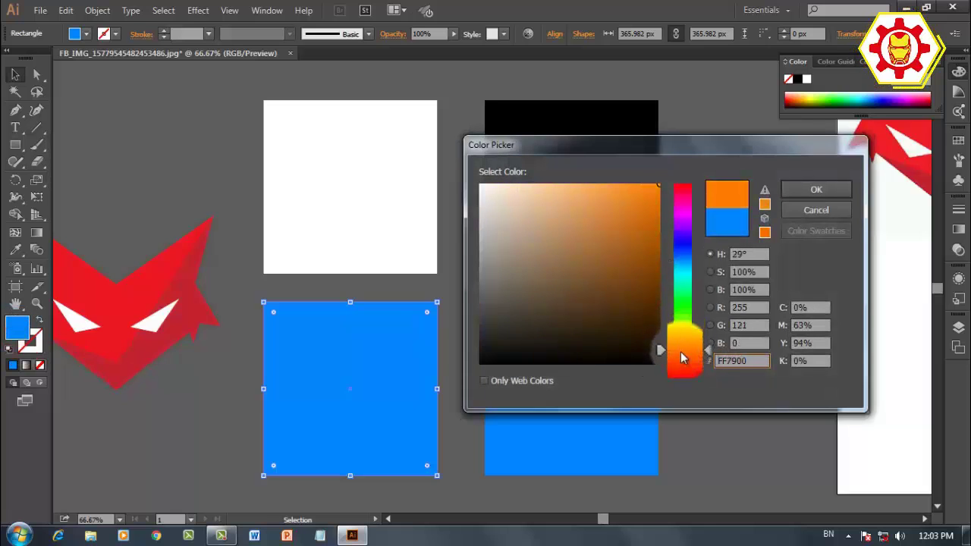
left_click(827, 187)
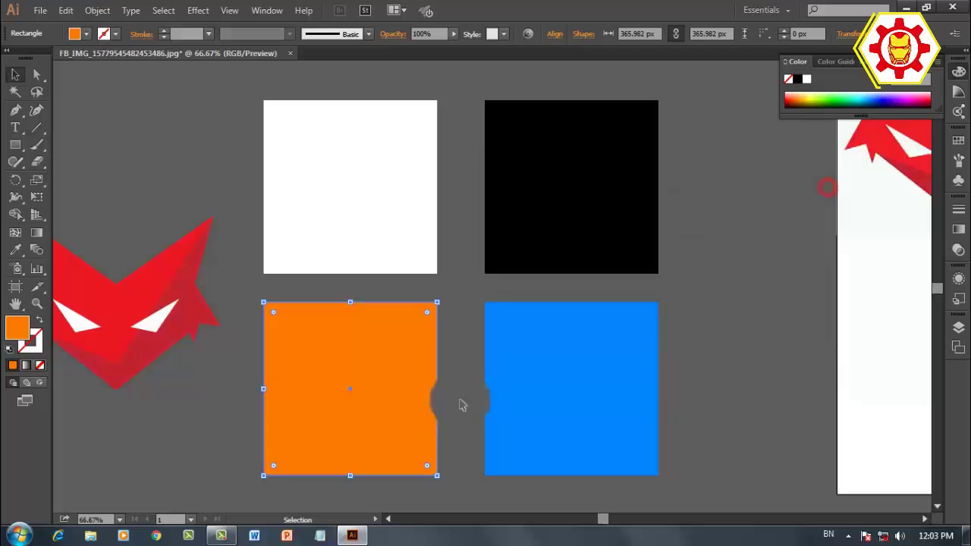
Place a scaled-down copy of the red fox on the white square.
left_click(712, 377)
left_click_drag(176, 339, 402, 223)
left_click_drag(455, 276, 386, 235)
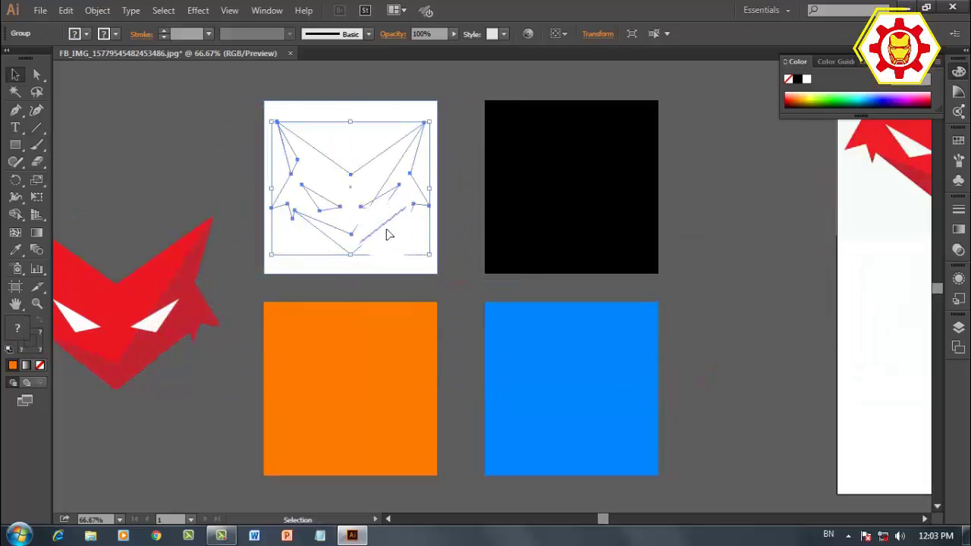
Move the fox group above the squares in Layers and copy a fox onto the black square.
left_click(955, 339)
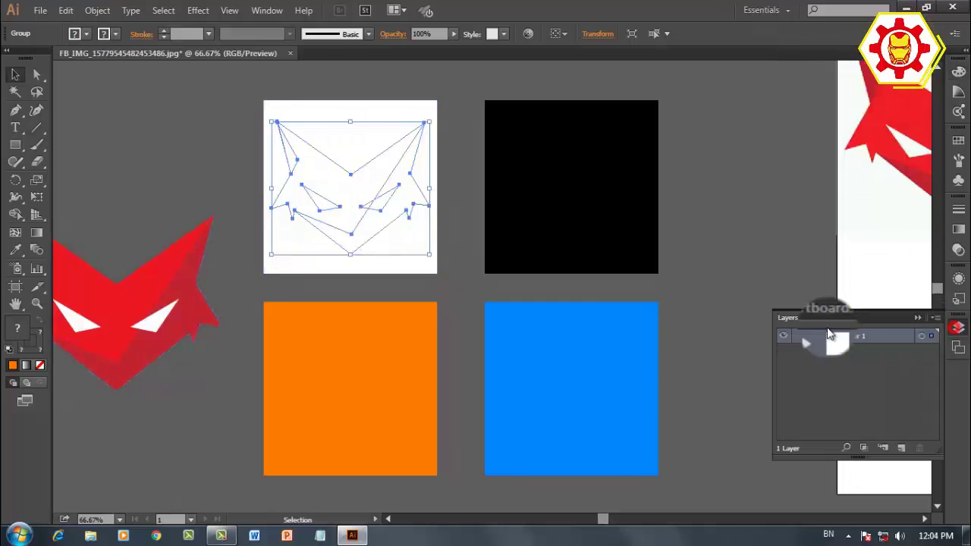
left_click(817, 336)
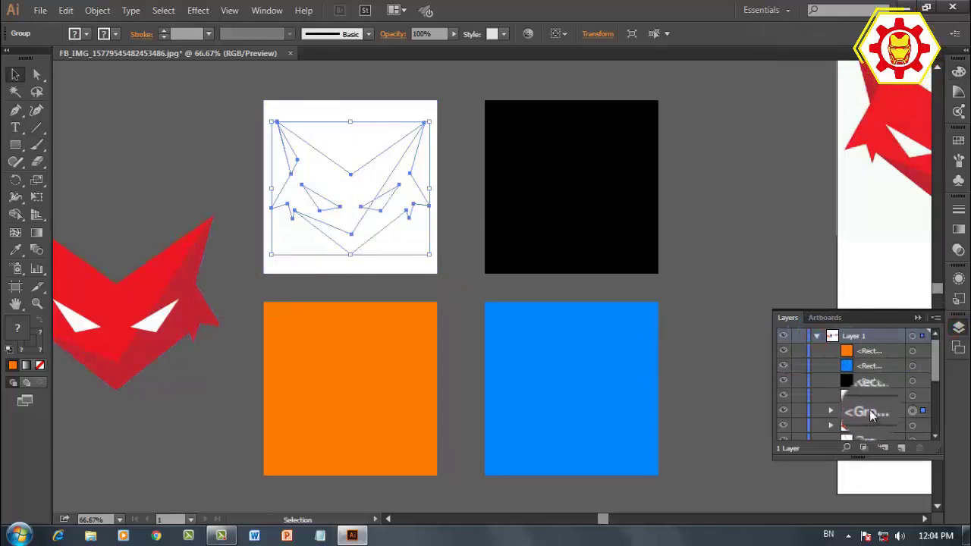
left_click_drag(871, 414, 867, 350)
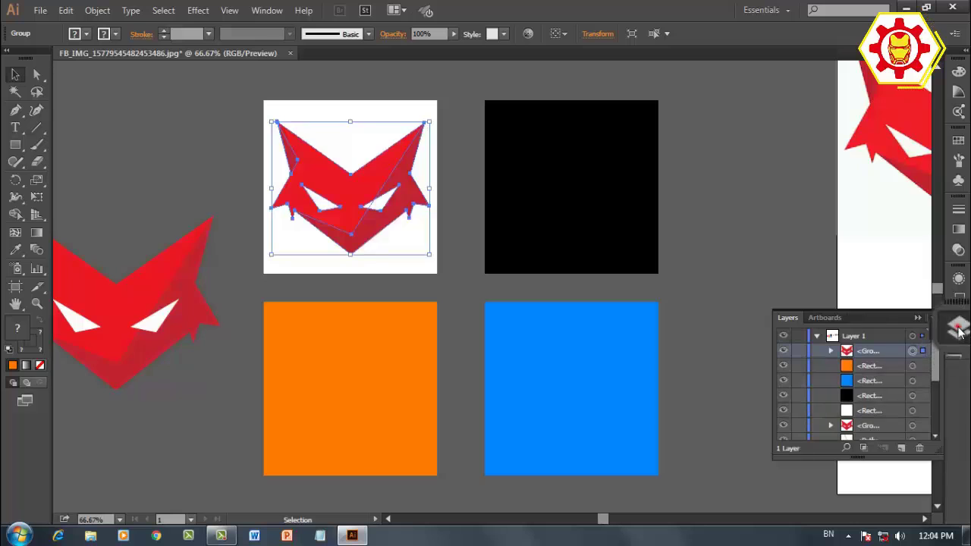
left_click(789, 338)
mouse_move(380, 222)
left_mouse_down()
mouse_move(588, 223)
mouse_move(593, 435)
mouse_move(369, 426)
mouse_move(383, 426)
left_mouse_up()
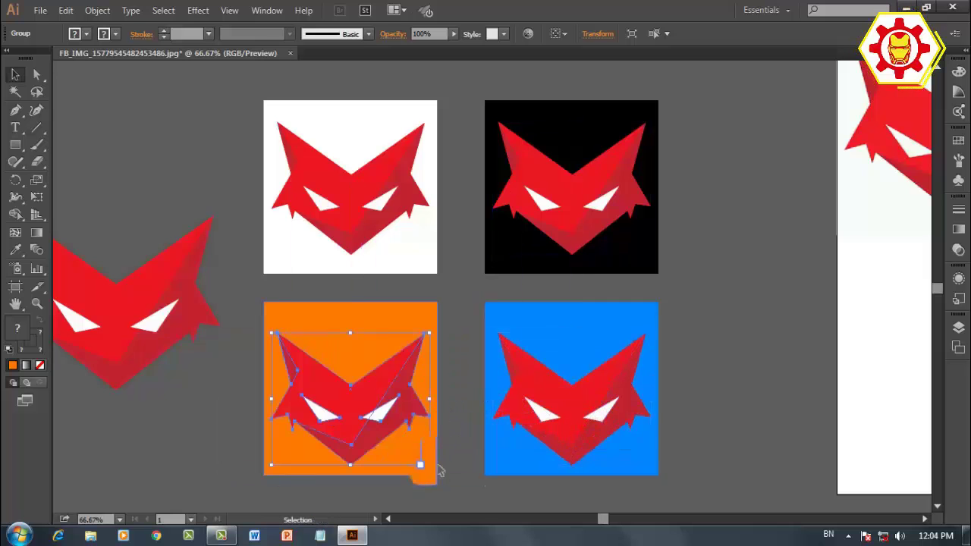
Centre the foxes horizontally and vertically on the orange and blue squares.
left_click_drag(447, 488, 243, 382)
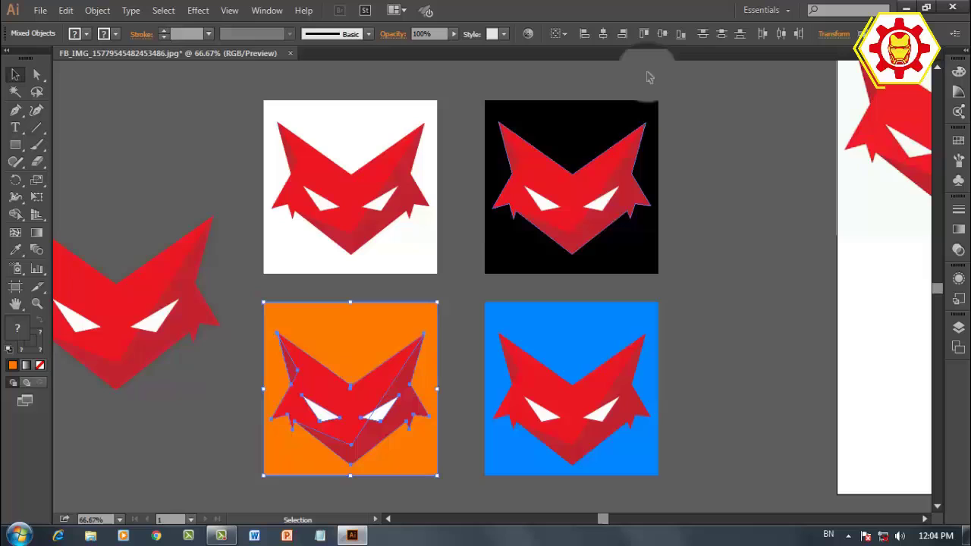
left_click(662, 33)
left_click(757, 358)
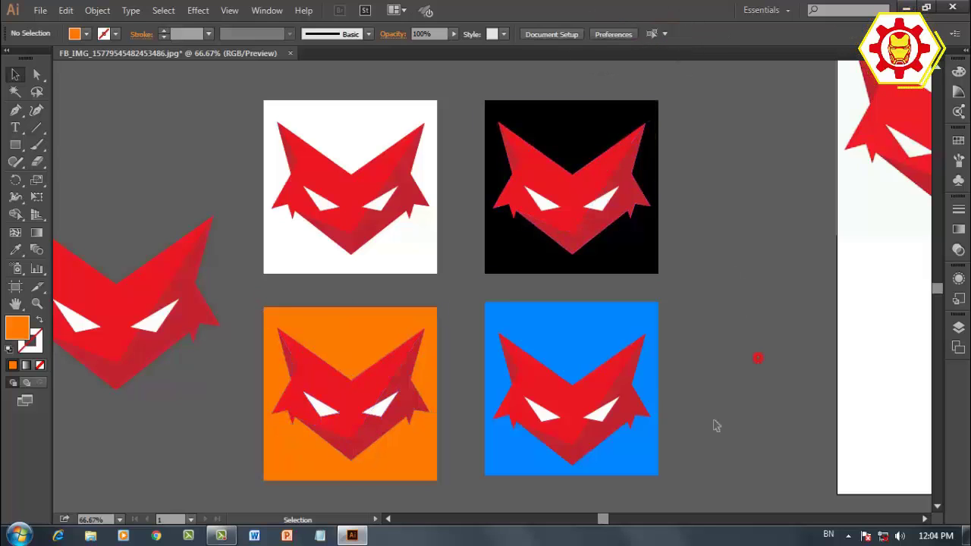
left_click_drag(696, 478, 484, 386)
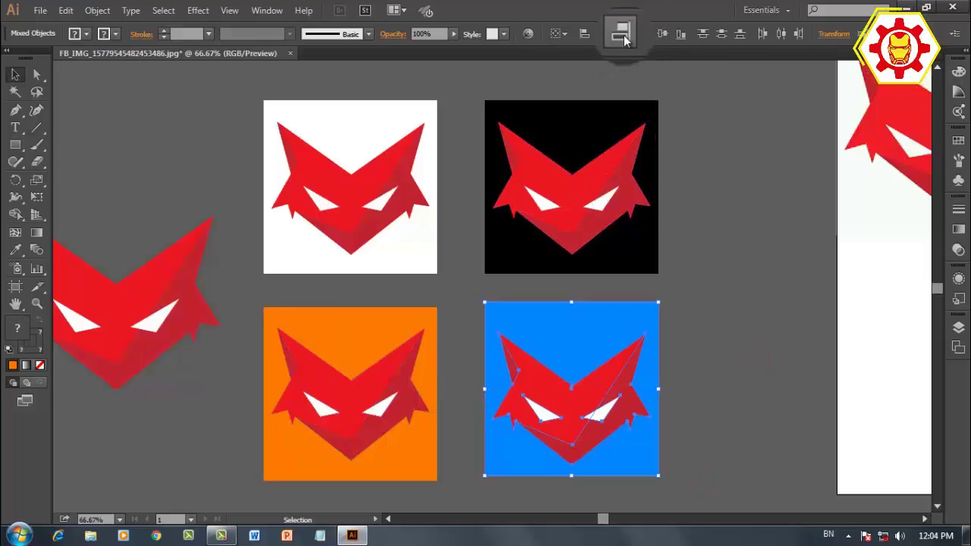
left_click(624, 36)
left_click(662, 36)
left_click(771, 226)
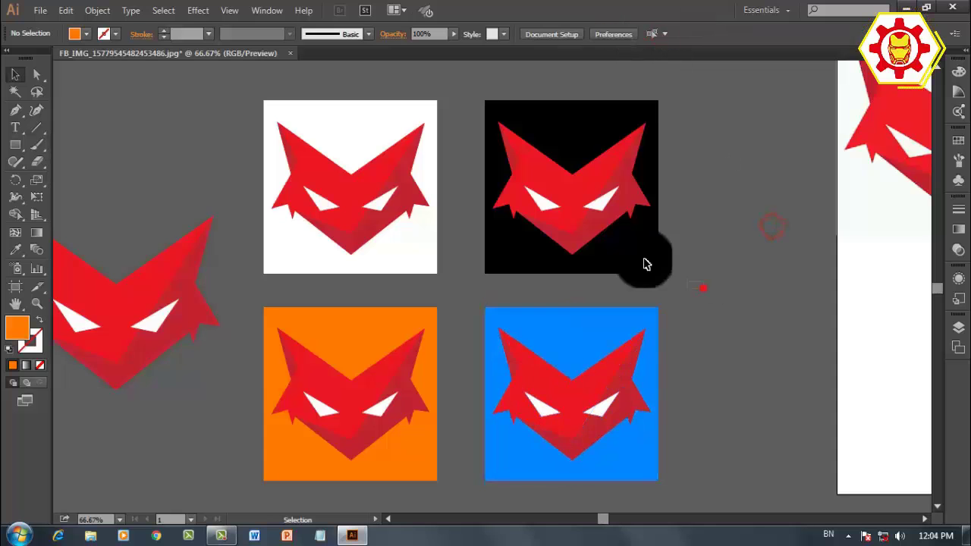
Centre the foxes on the black and white squares, then copy the black square right of the grid.
left_click_drag(510, 136, 484, 114)
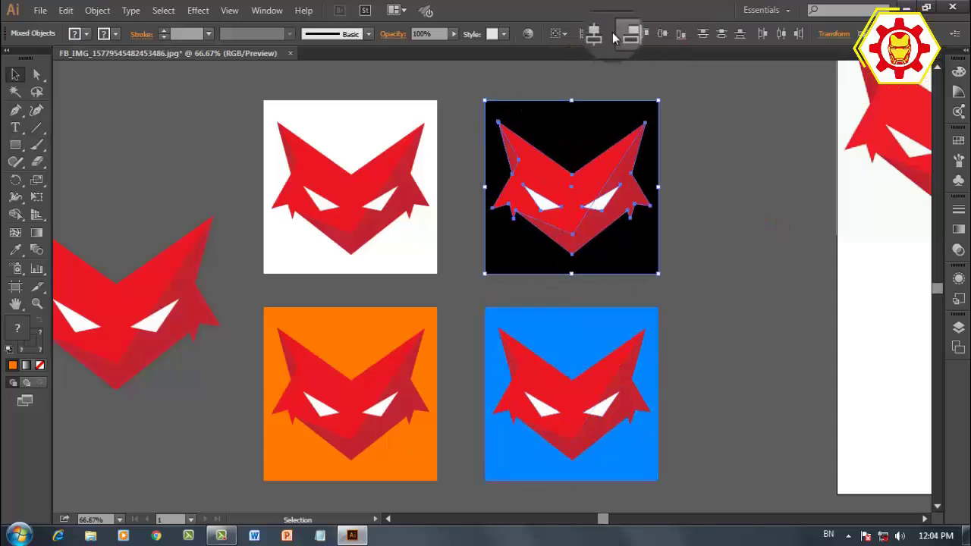
left_click(662, 34)
left_click(721, 148)
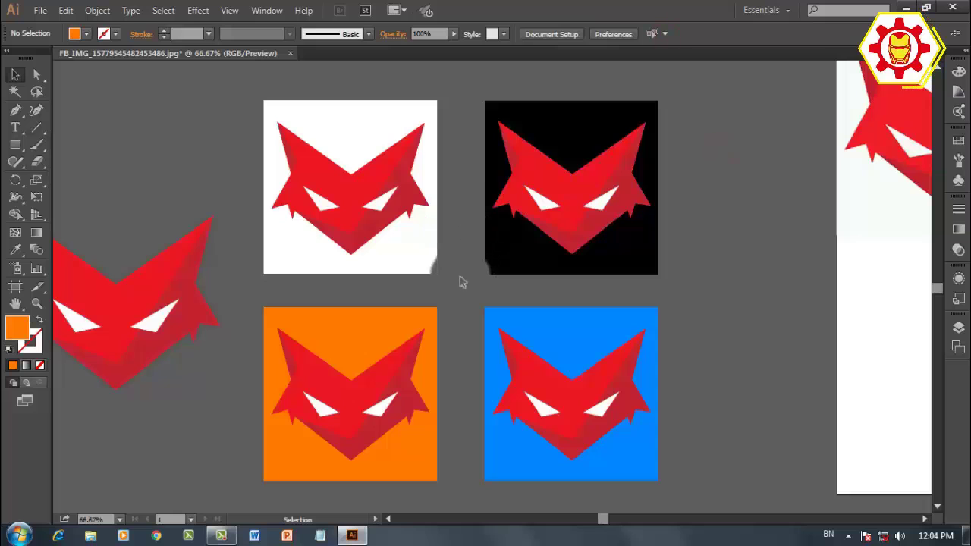
left_click_drag(244, 159, 245, 157)
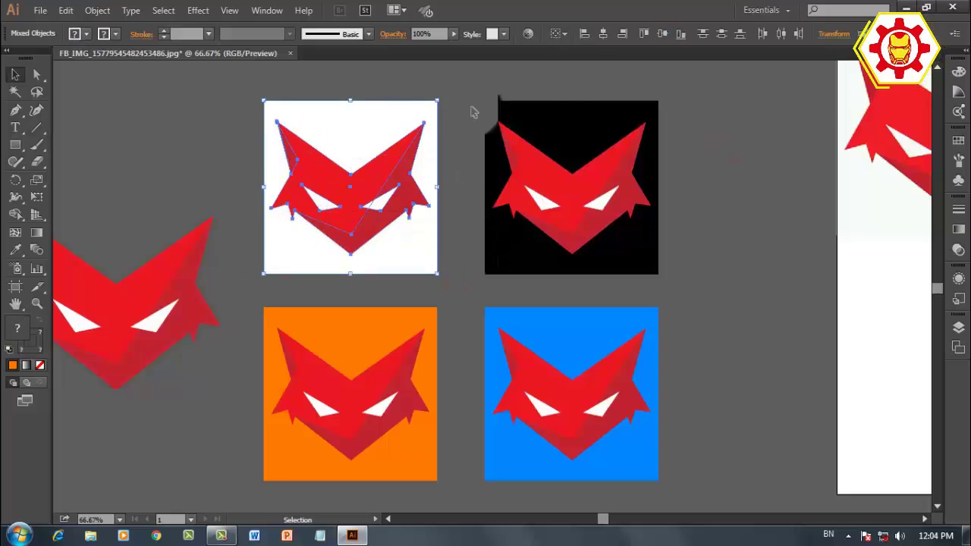
left_click(666, 33)
left_click(721, 164)
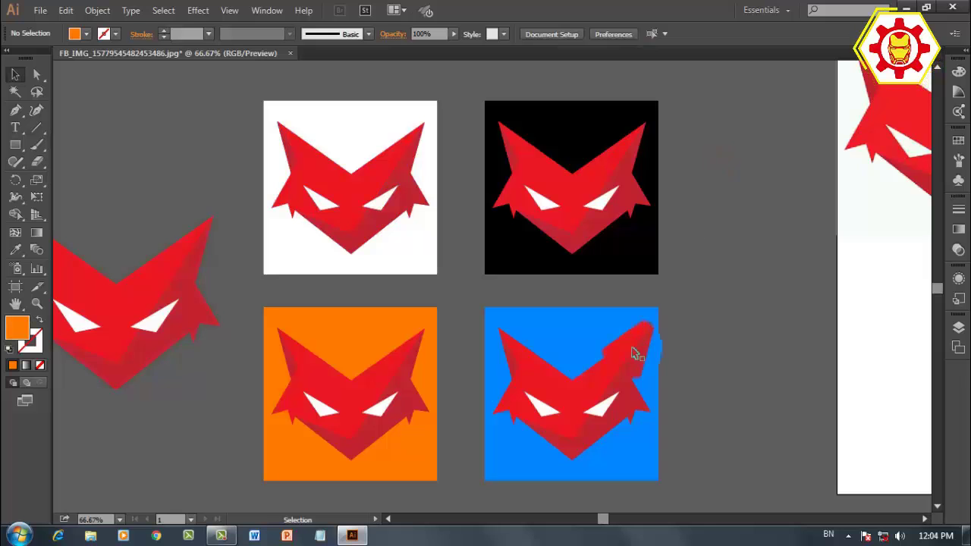
left_click_drag(752, 360, 563, 337)
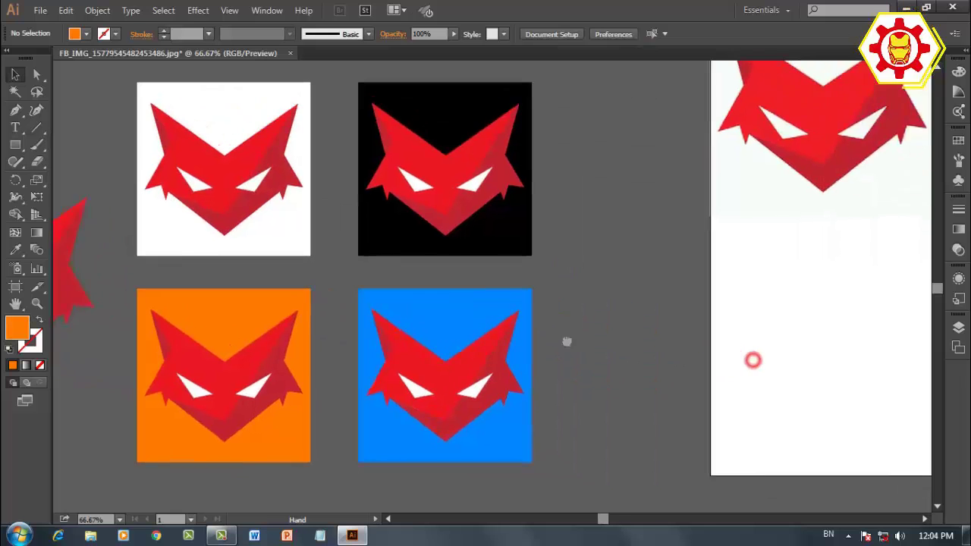
mouse_move(465, 241)
left_mouse_down()
mouse_move(677, 240)
mouse_move(656, 251)
left_mouse_up()
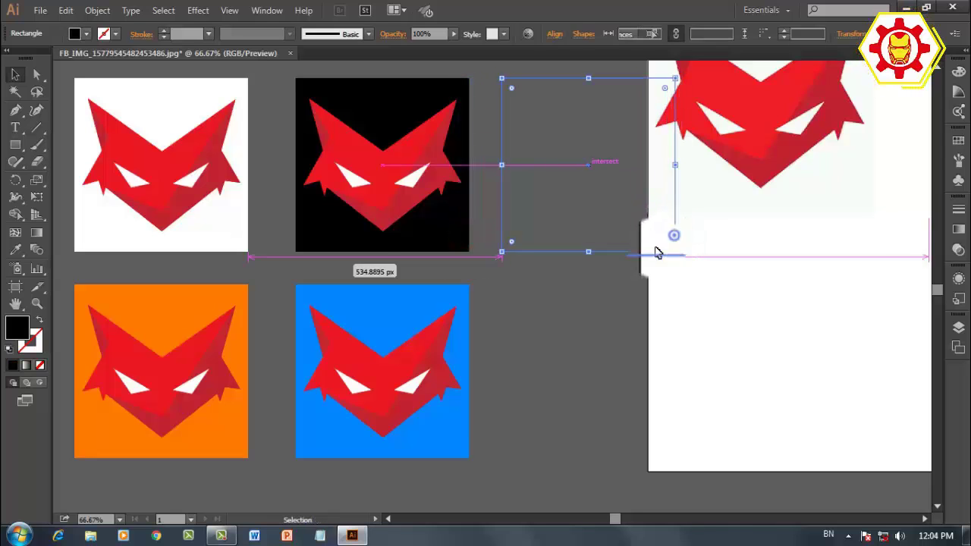
Copy a fox onto the new black square and select only the square behind it.
left_click(616, 303)
left_click_drag(427, 201, 627, 199)
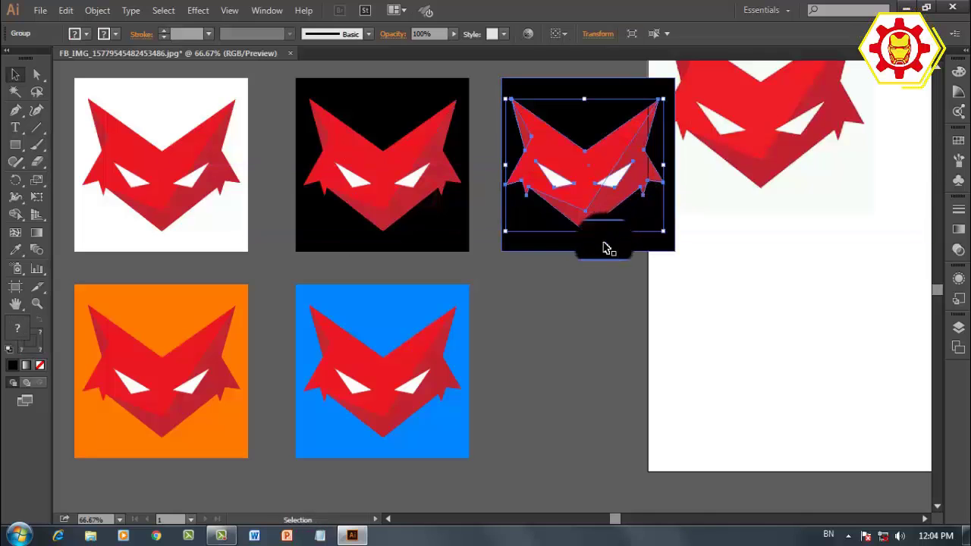
left_click(634, 241, "shift")
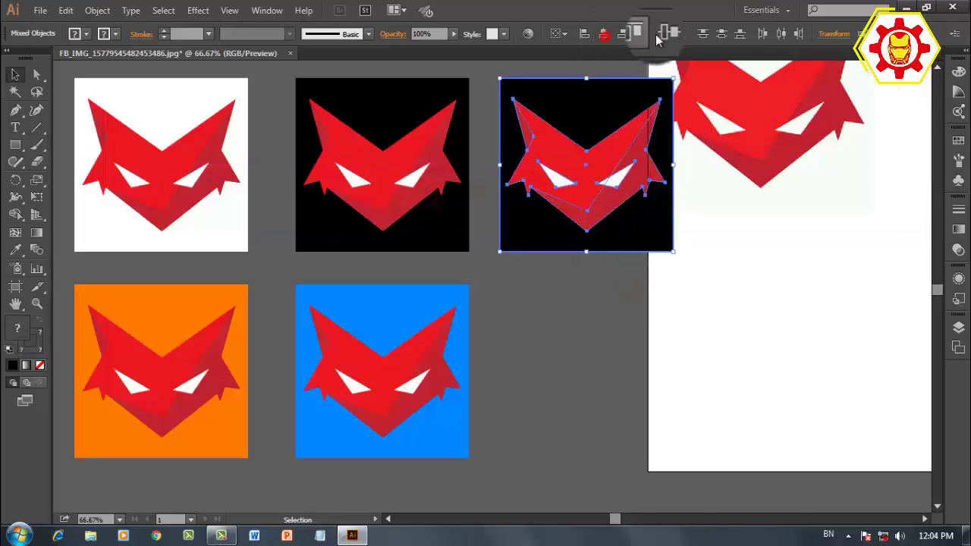
left_click(599, 288)
left_click(599, 241)
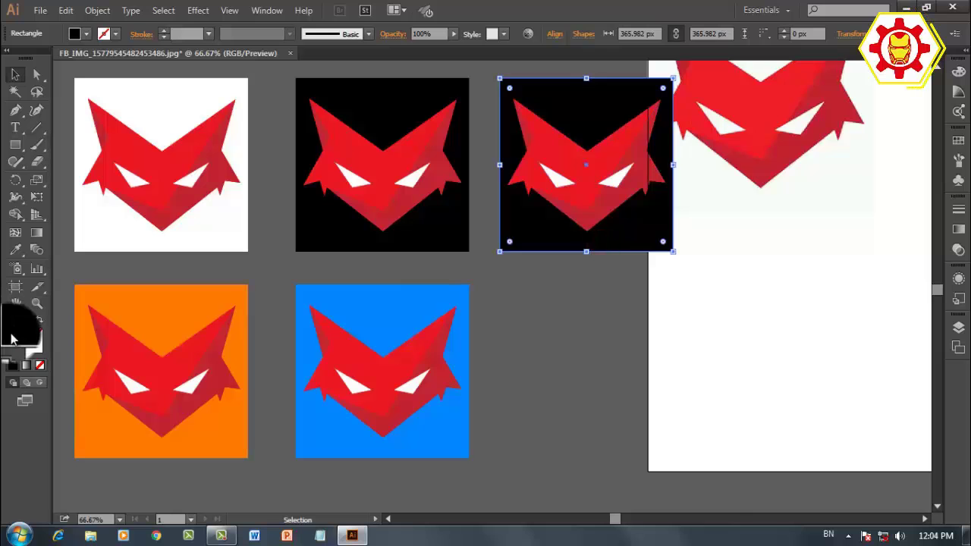
Recolour that square to bright green #19FF00.
double_click(12, 336)
left_click_drag(684, 279, 682, 307)
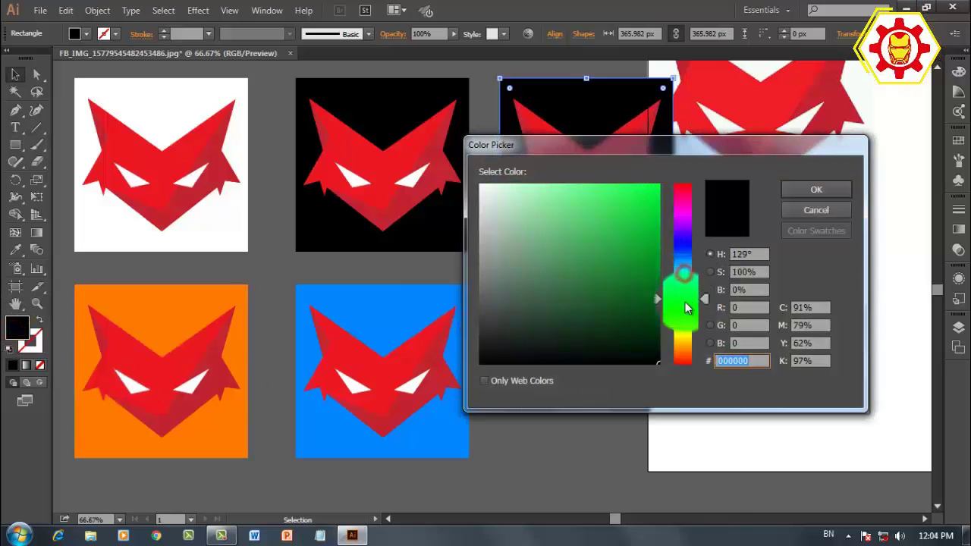
left_click(657, 185)
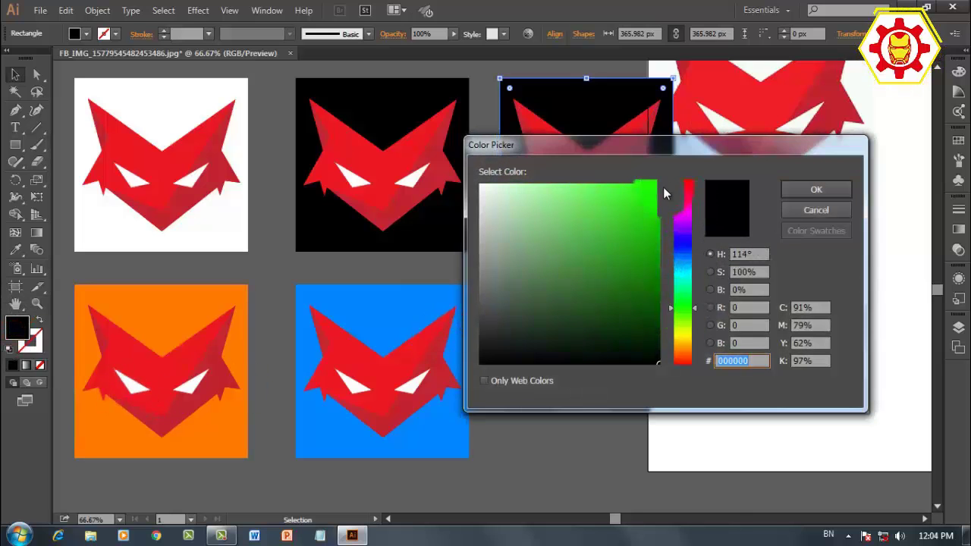
left_click(814, 190)
left_click(645, 301)
Copy the green square straight down and recolour the copy red.
left_click_drag(600, 249, 592, 463)
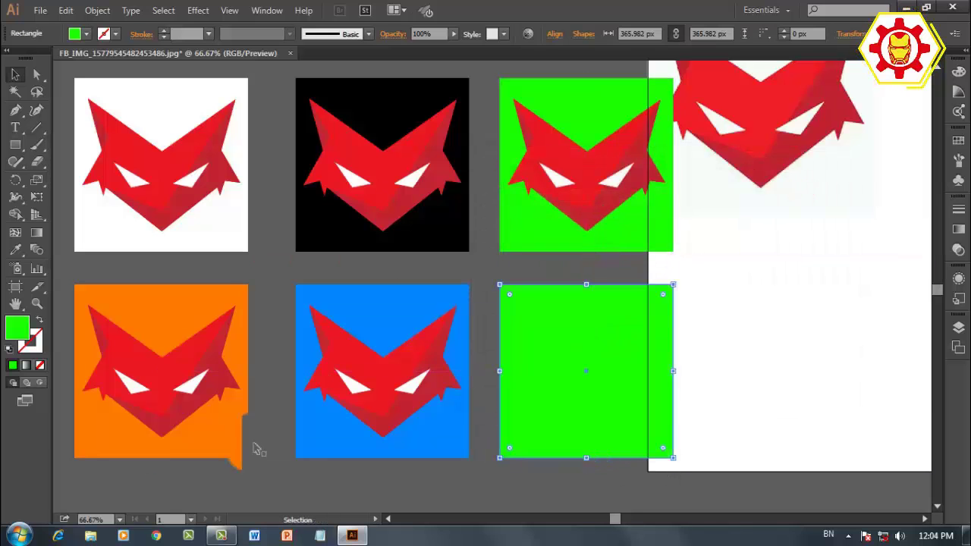
double_click(25, 334)
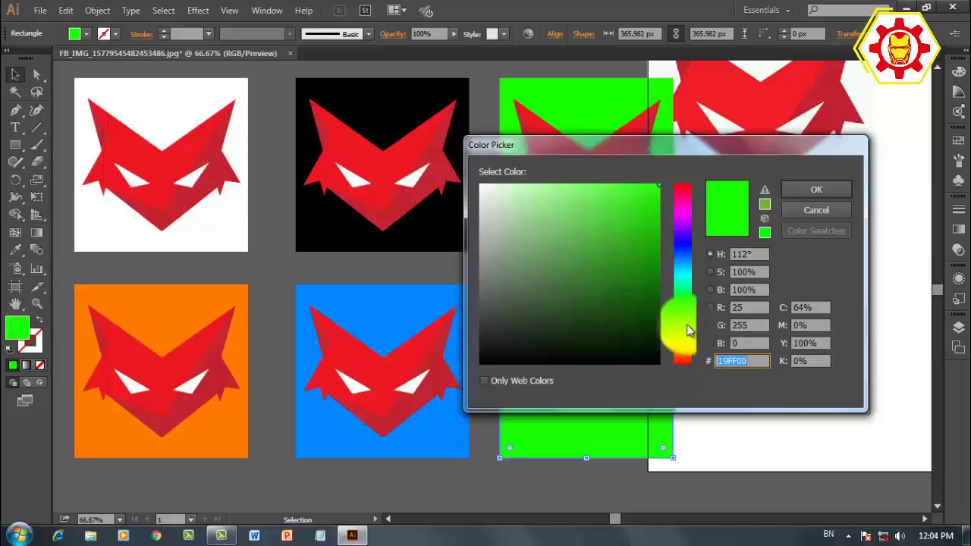
left_click_drag(689, 329, 687, 366)
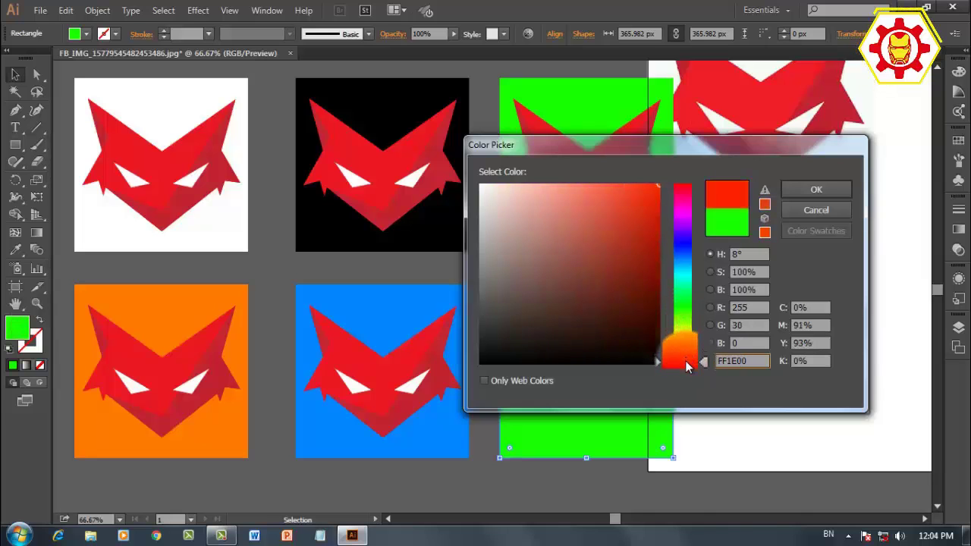
left_click(834, 190)
left_click(782, 379)
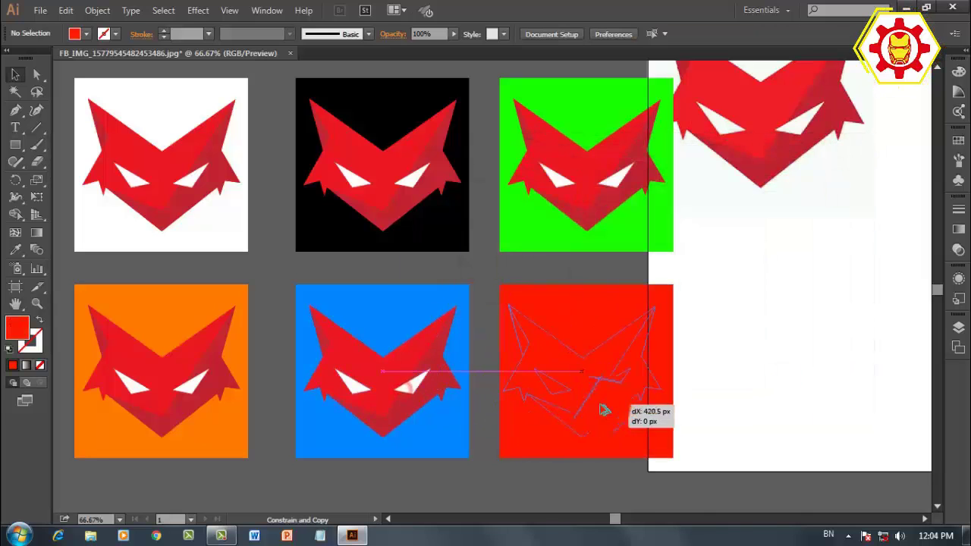
Copy the blue square's fox onto the new red square.
mouse_move(399, 407)
left_mouse_down()
mouse_move(607, 407)
mouse_move(572, 413)
left_mouse_up()
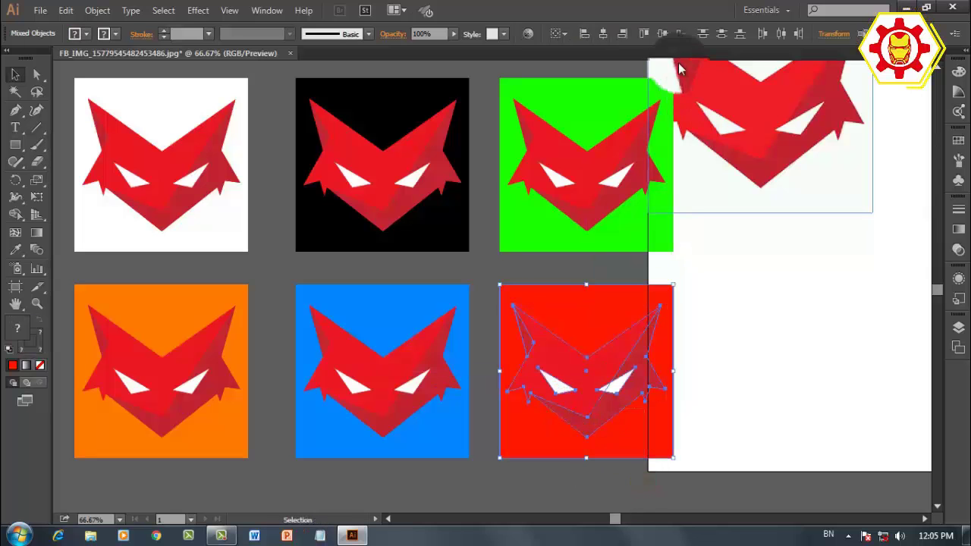
left_click(737, 314)
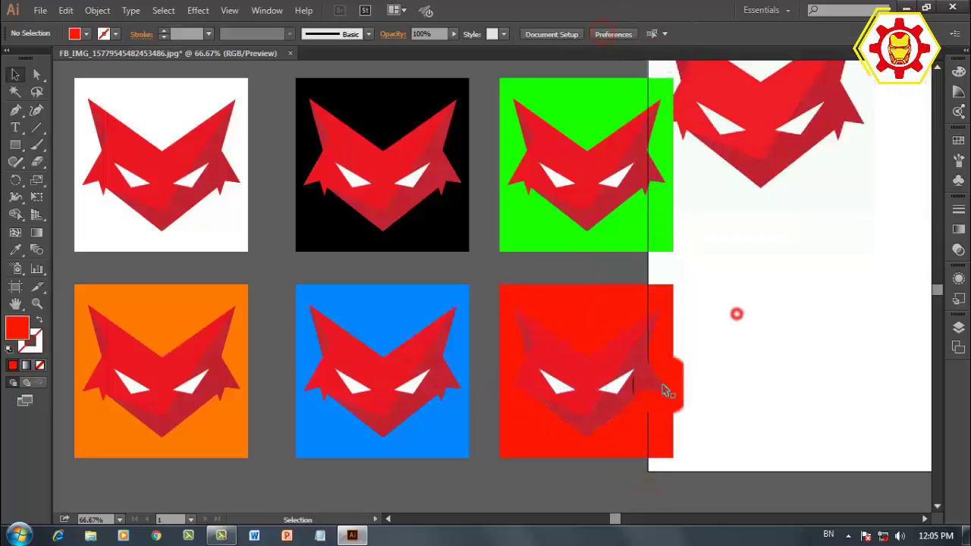
left_click_drag(660, 390, 743, 380)
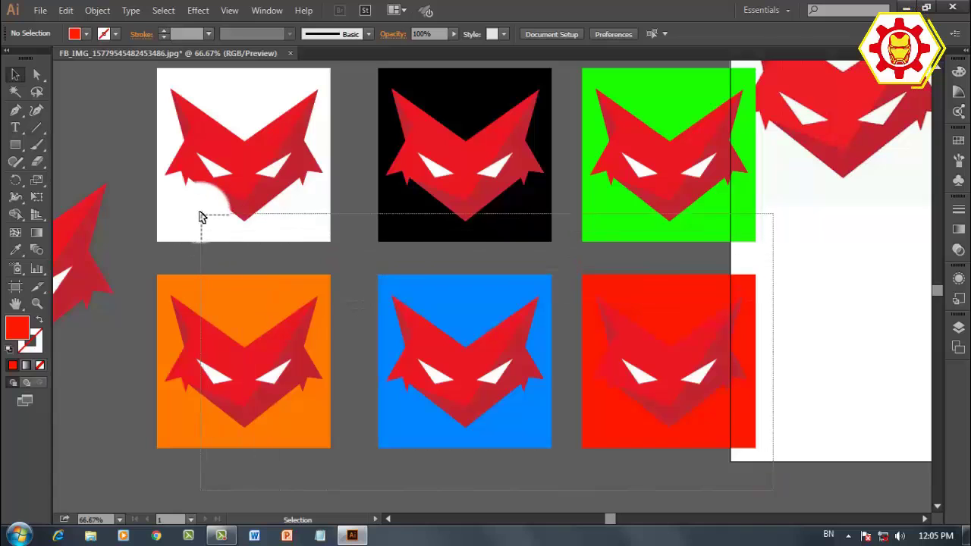
Move all six squares with their foxes to the left, away from the large fox.
left_click_drag(201, 217, 212, 230)
mouse_move(406, 349)
left_mouse_down()
mouse_move(704, 406)
mouse_move(121, 375)
mouse_move(180, 400)
left_mouse_up()
scroll(180, 398, "left", 10)
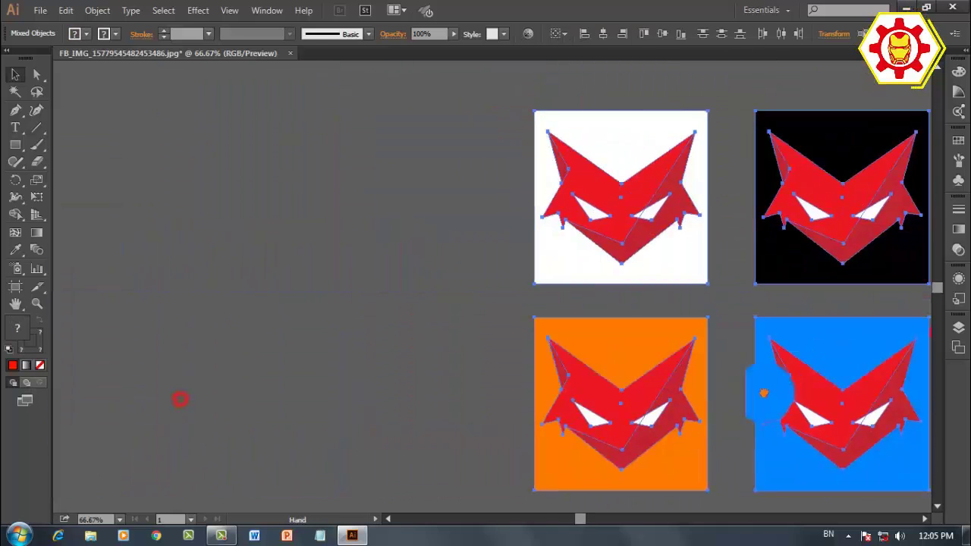
mouse_move(717, 390)
left_mouse_down()
mouse_move(549, 339)
mouse_move(332, 353)
left_mouse_up()
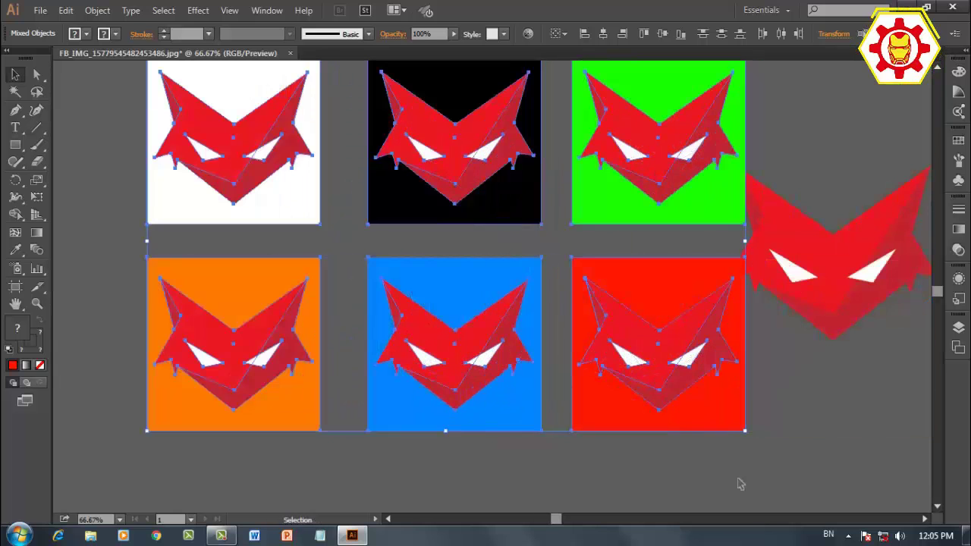
left_click(739, 482)
Position the standalone fox logo to the right of the grid and select it.
left_click_drag(737, 481, 641, 396)
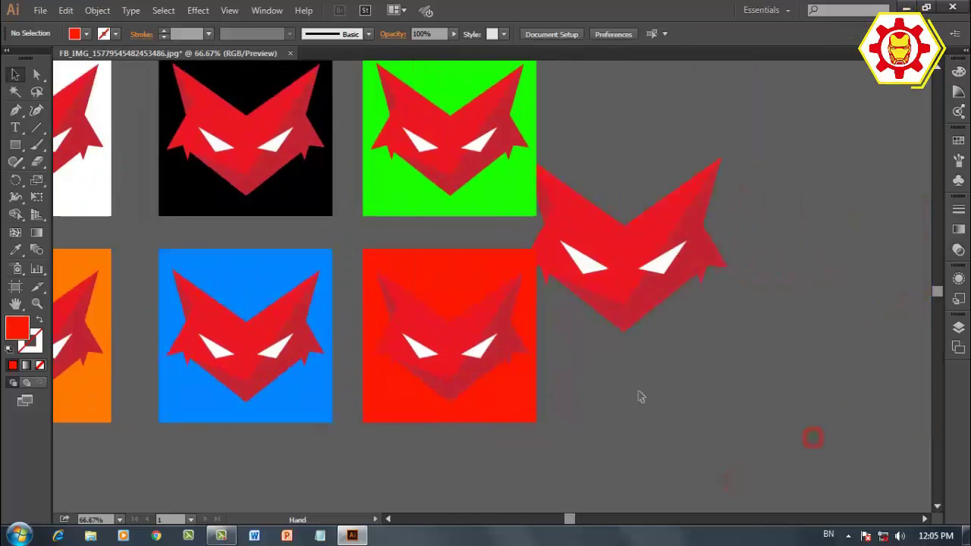
left_click_drag(645, 298, 765, 298)
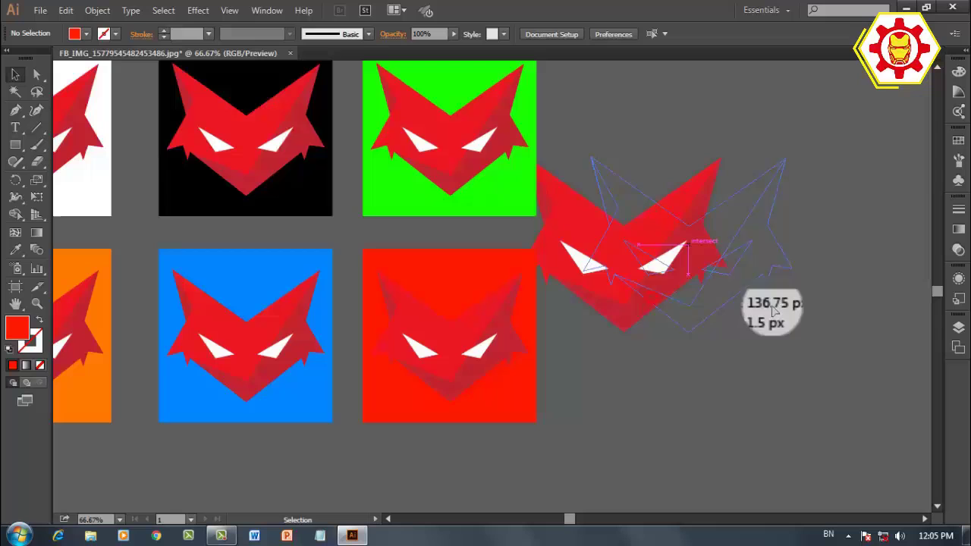
left_click(736, 390)
scroll(731, 342, "down", 1)
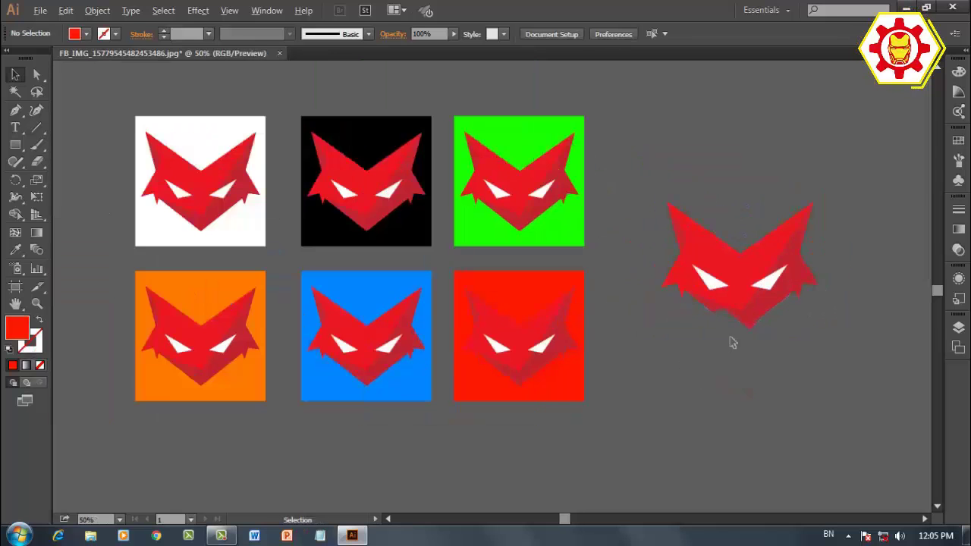
left_click_drag(631, 397, 616, 409)
left_click_drag(725, 311, 694, 315)
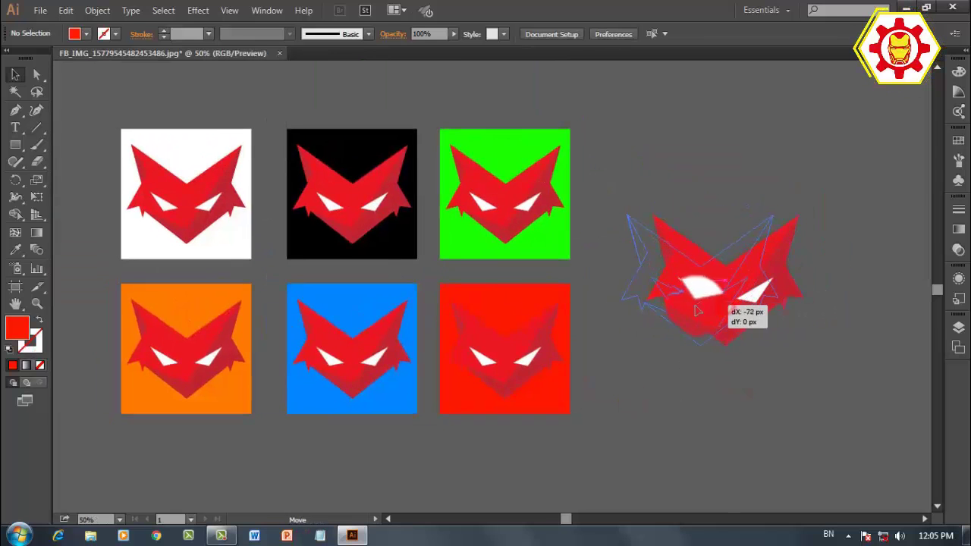
left_click(721, 412)
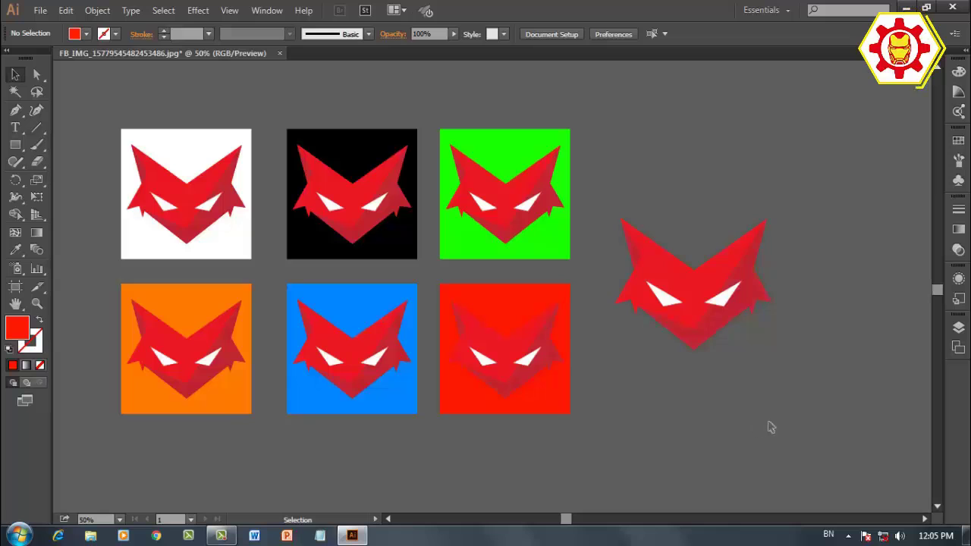
left_click_drag(768, 422, 634, 182)
left_click(793, 359)
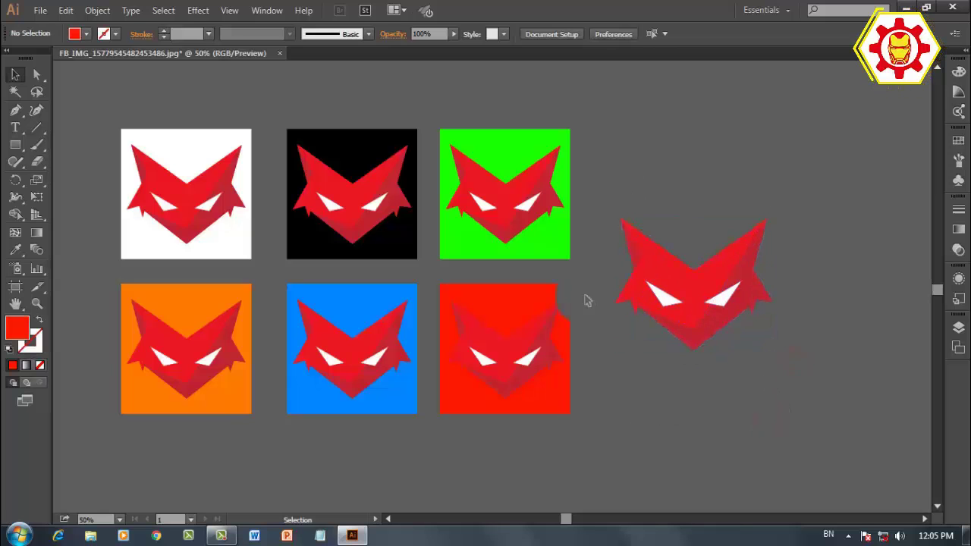
left_click(690, 258)
Export the fox group to the desktop as 'logo design' PNG with transparent background.
right_click(704, 298)
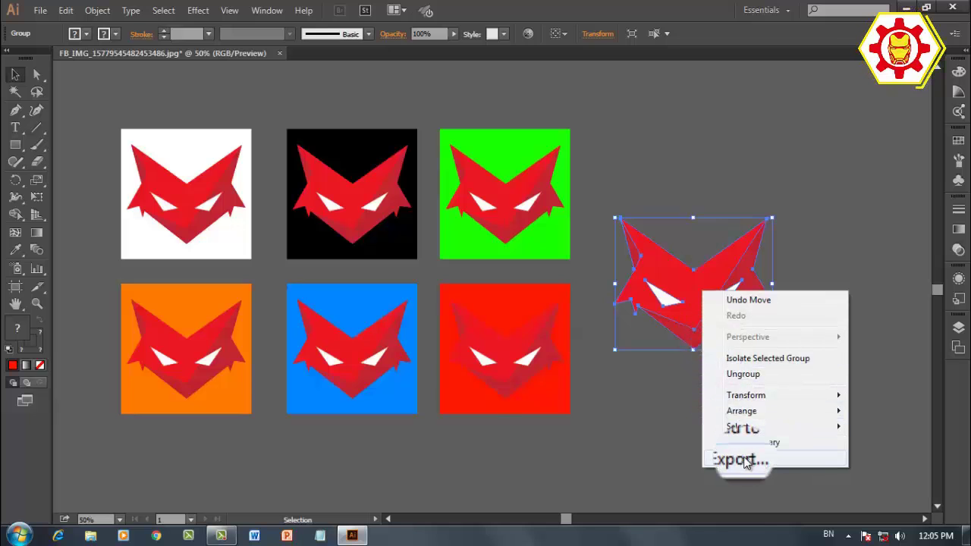
left_click(745, 460)
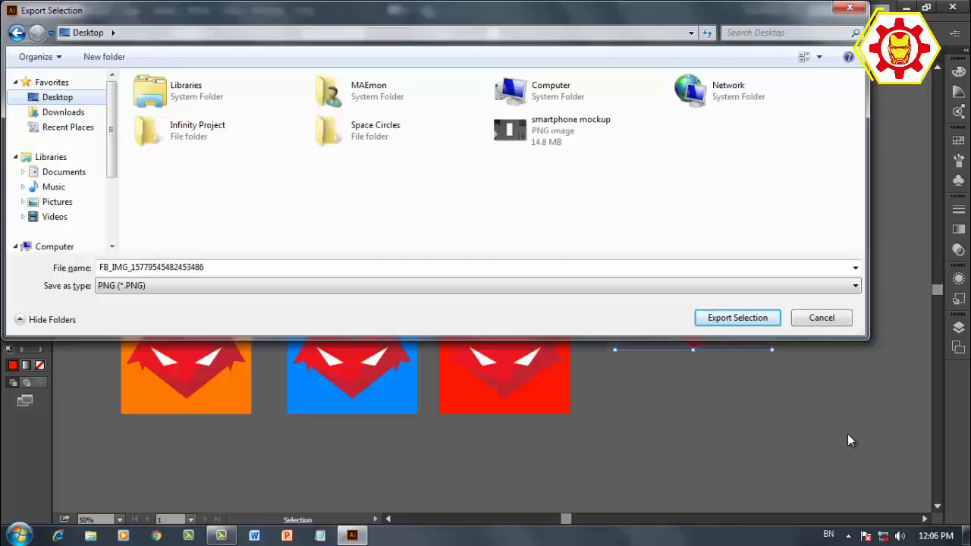
double_click(457, 268)
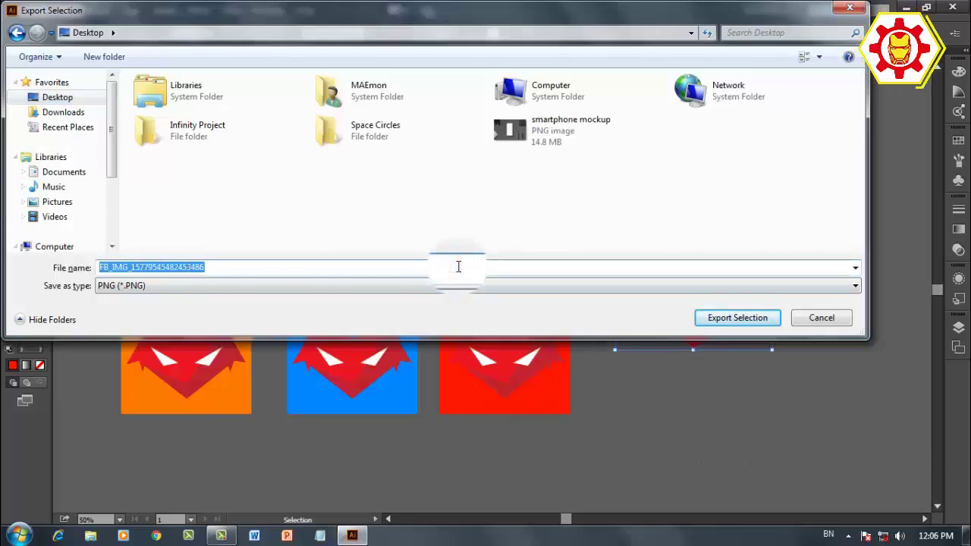
key("BackSpace")
key("BackSpace")
key("BackSpace")
left_click(828, 536)
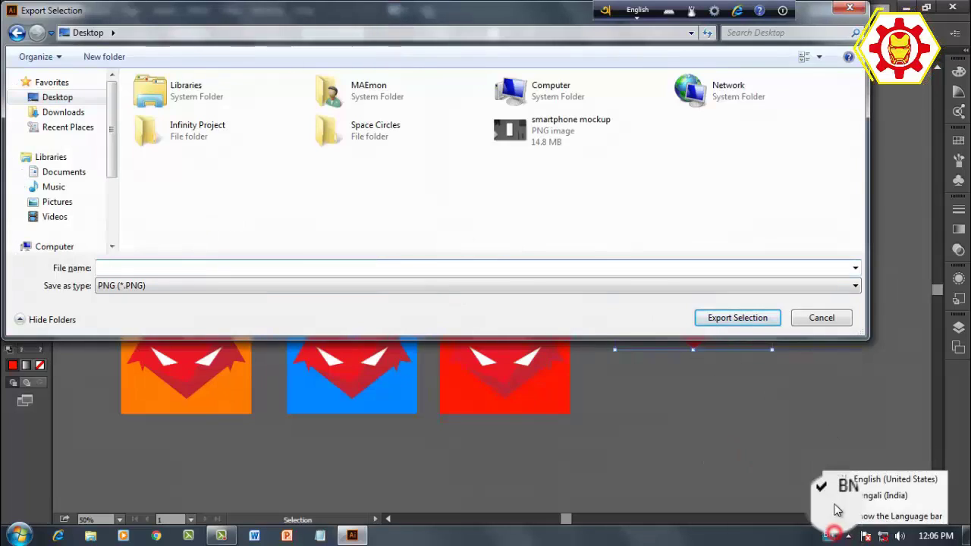
left_click(840, 479)
left_click(241, 267)
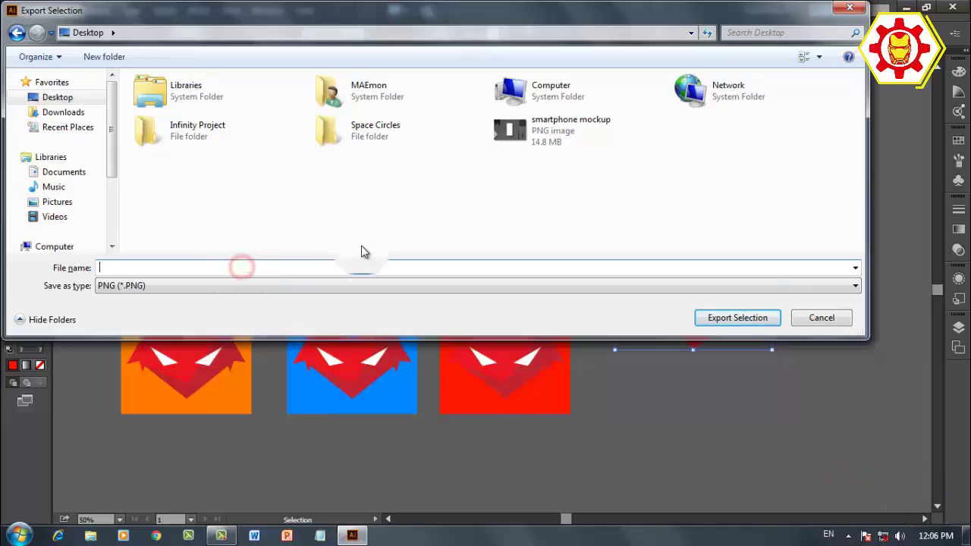
type("logo design")
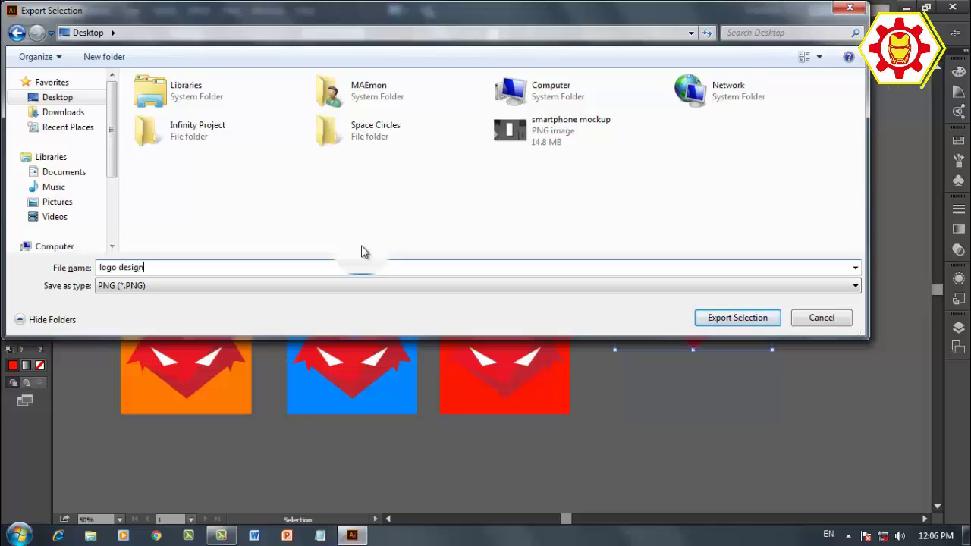
key("Return")
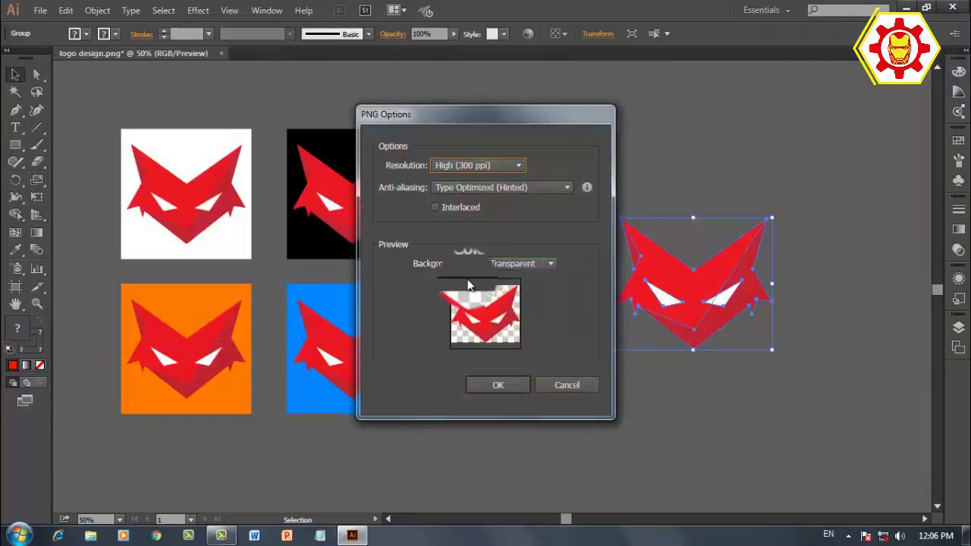
left_click(497, 385)
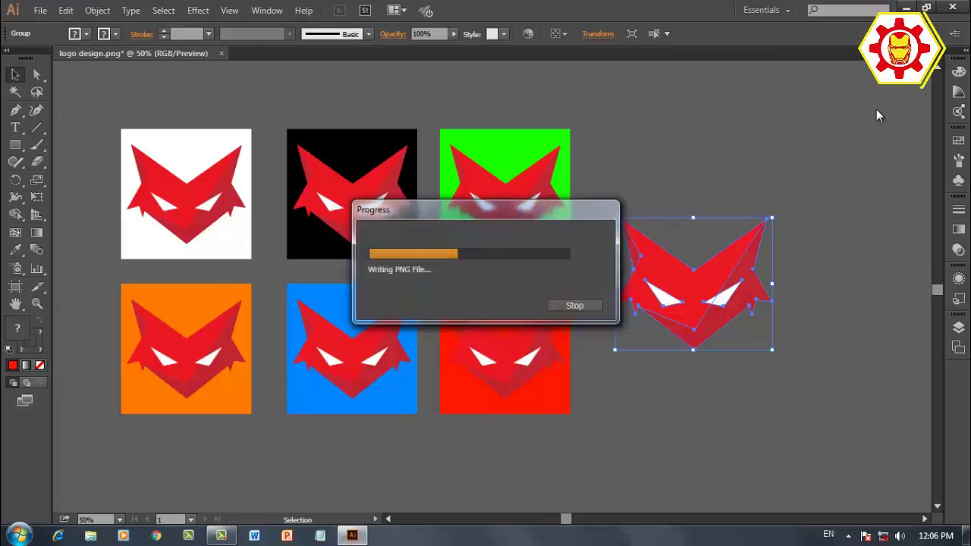
Minimize Illustrator and open the desktop's logo design PNG in Windows Photo Viewer.
left_click(905, 6)
left_click_drag(79, 254, 72, 271)
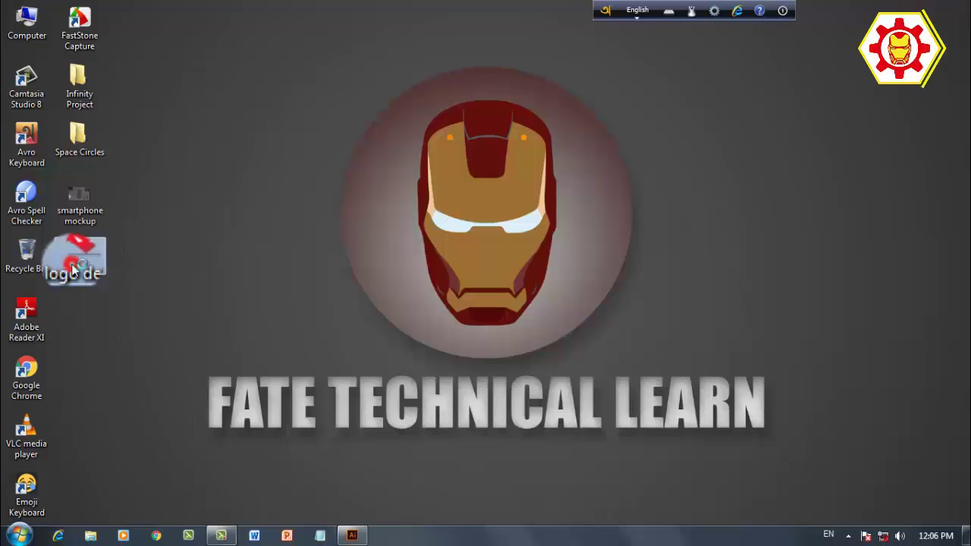
double_click(72, 265)
scroll(541, 396, "up", 3)
scroll(563, 391, "down", 3)
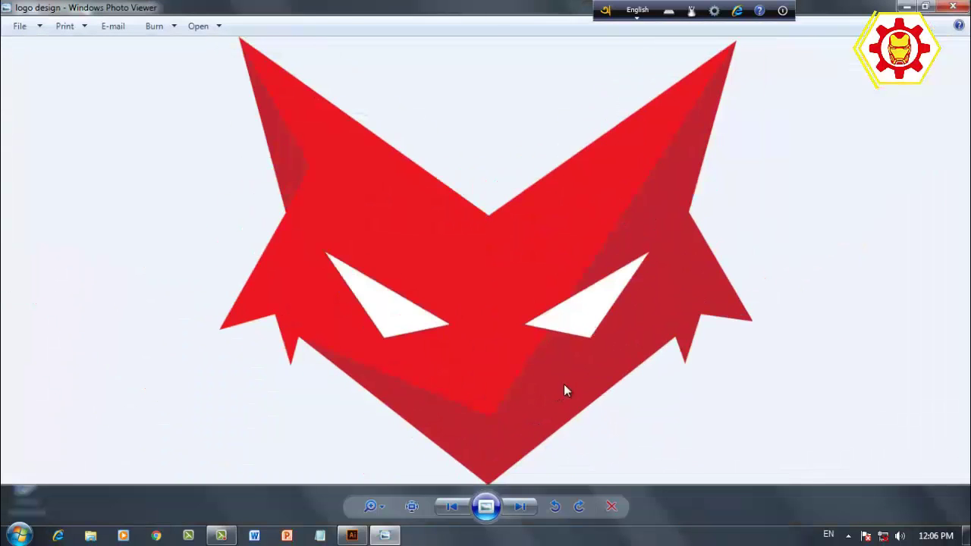